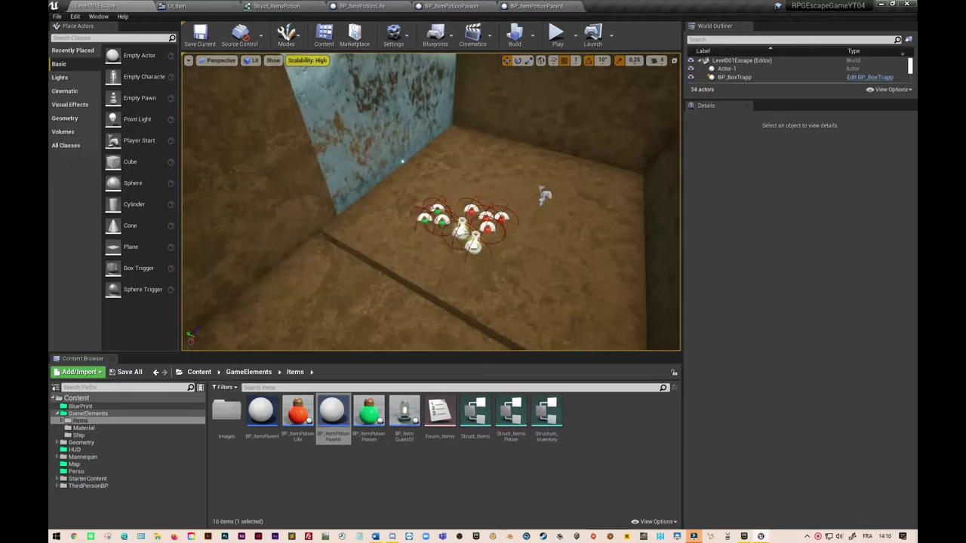
# Switch to UI_Item's Event Graph, where On Clicked drives a Switch on Enum_Items
pyautogui.scroll(-3, 302, 279)
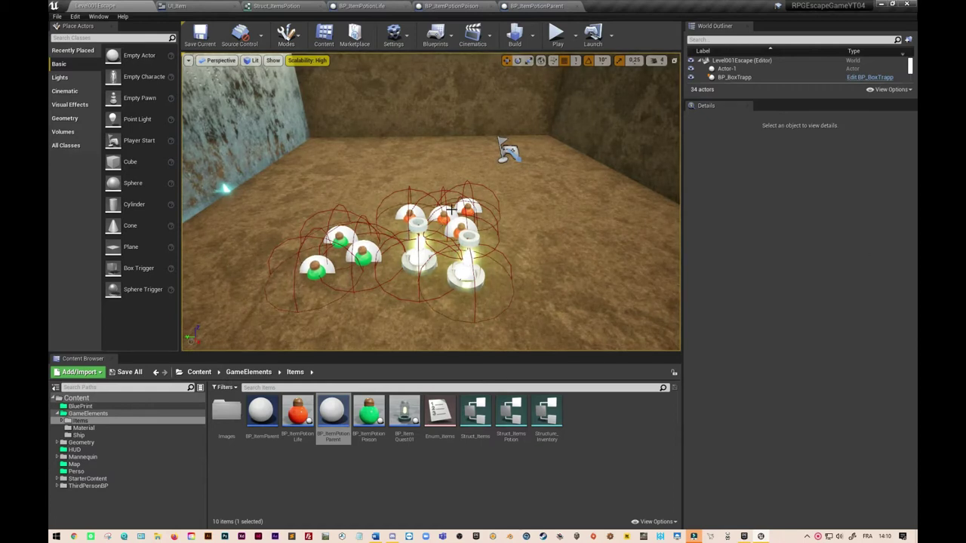
pyautogui.click(163, 7)
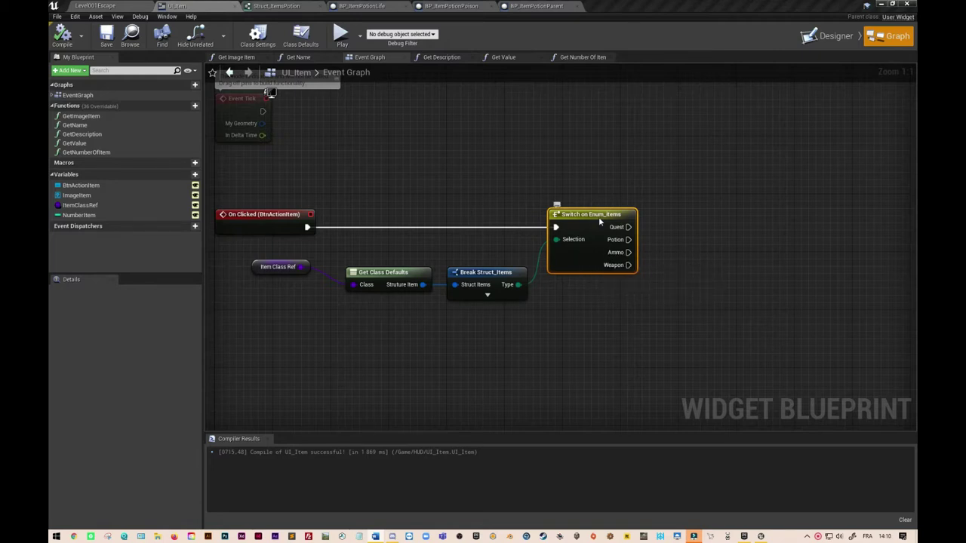
# Attach a Cast To BP_ItemPotionParent Class node to the Switch's Potion case
pyautogui.moveTo(796, 363); pyautogui.dragTo(617, 367, button='right')
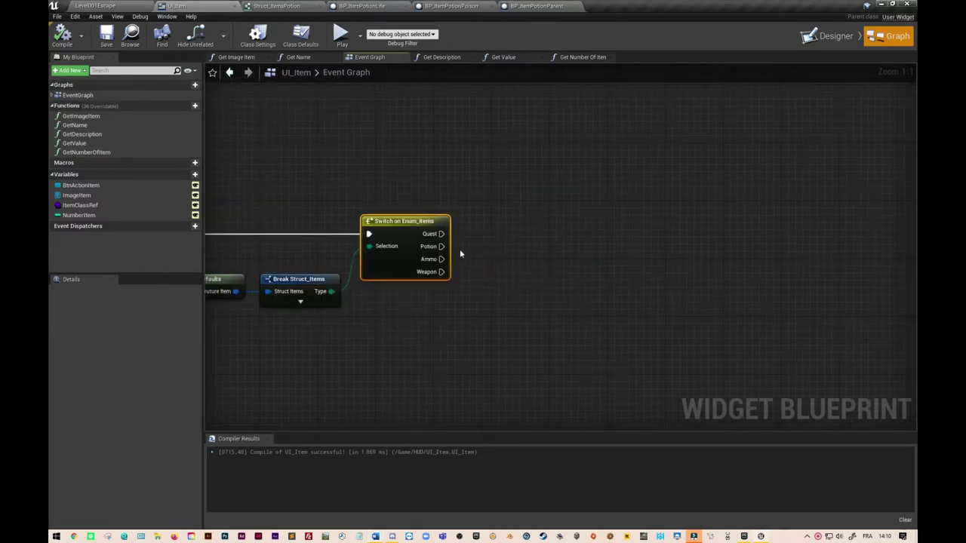
pyautogui.moveTo(439, 246); pyautogui.dragTo(536, 257)
pyautogui.write('cast to ')
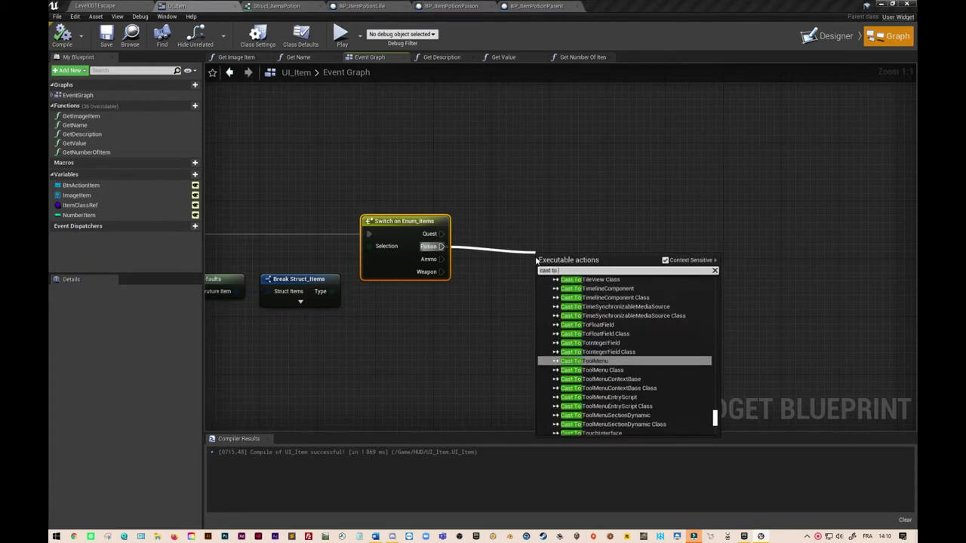
pyautogui.write('bp_item')
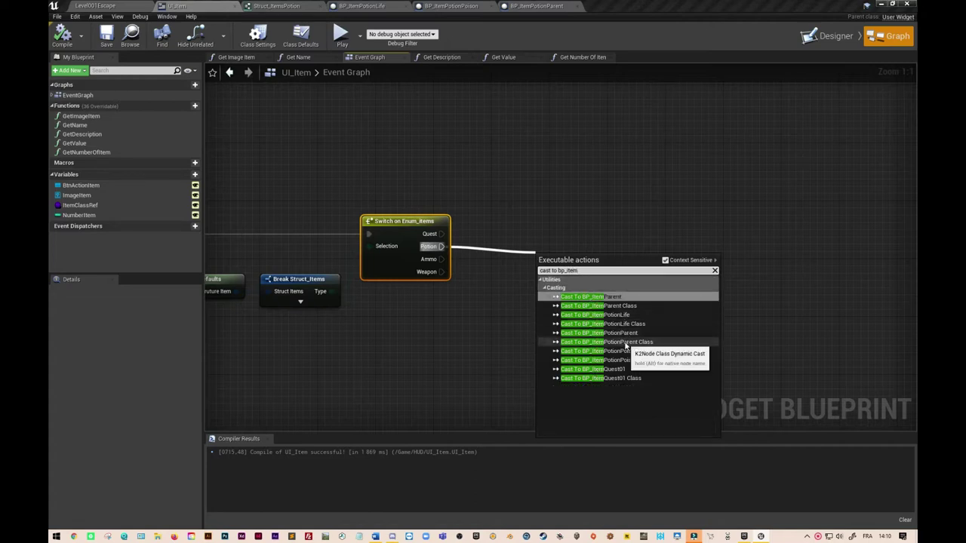
pyautogui.click(649, 345)
pyautogui.moveTo(633, 258)
pyautogui.mouseDown()
pyautogui.moveTo(633, 232)
pyautogui.moveTo(633, 241)
pyautogui.mouseUp()
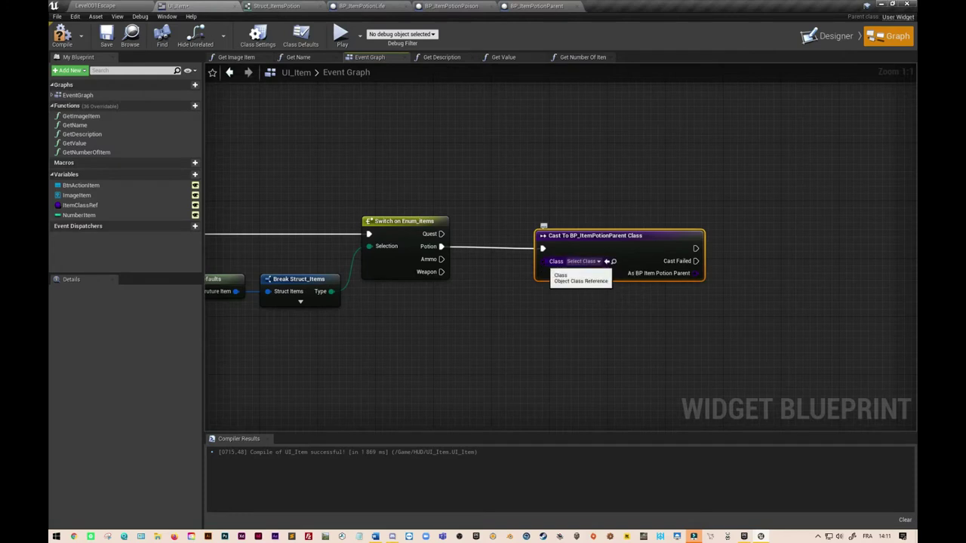
# Add an Item Class Ref getter and a Get Class Defaults node on the potion cast's output
pyautogui.moveTo(79, 206)
pyautogui.mouseDown()
pyautogui.moveTo(516, 307)
pyautogui.moveTo(542, 272)
pyautogui.moveTo(518, 281)
pyautogui.mouseUp()
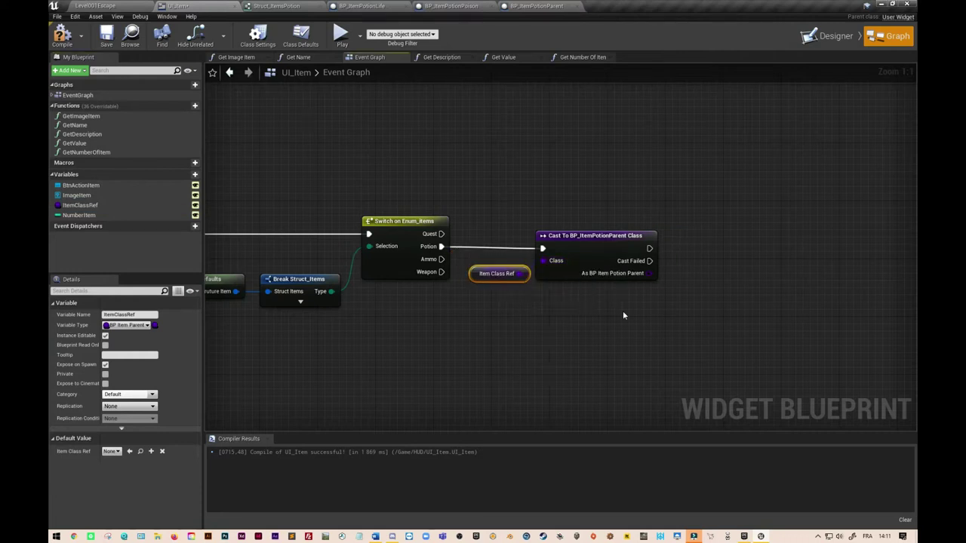
pyautogui.moveTo(623, 313); pyautogui.dragTo(530, 279, button='right')
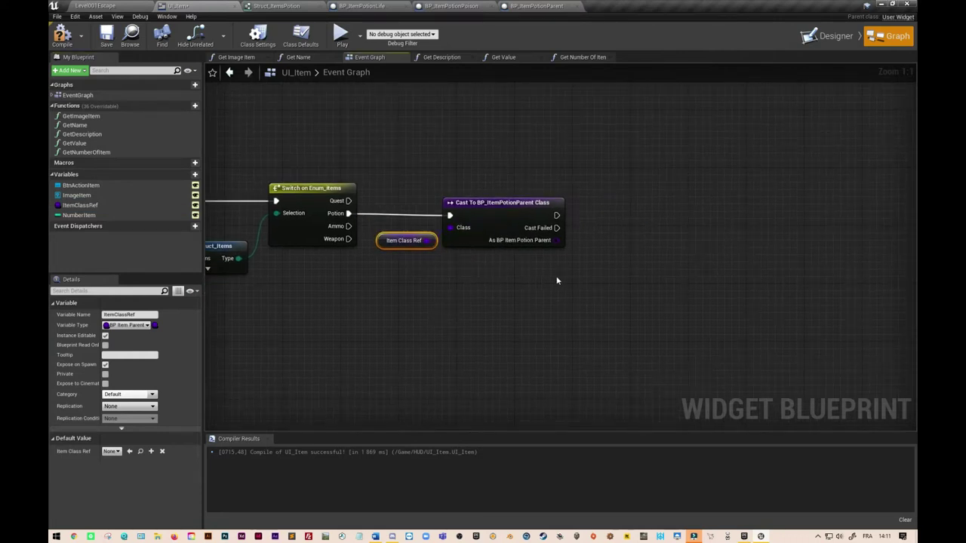
pyautogui.moveTo(557, 240); pyautogui.dragTo(604, 270)
pyautogui.write('get cla')
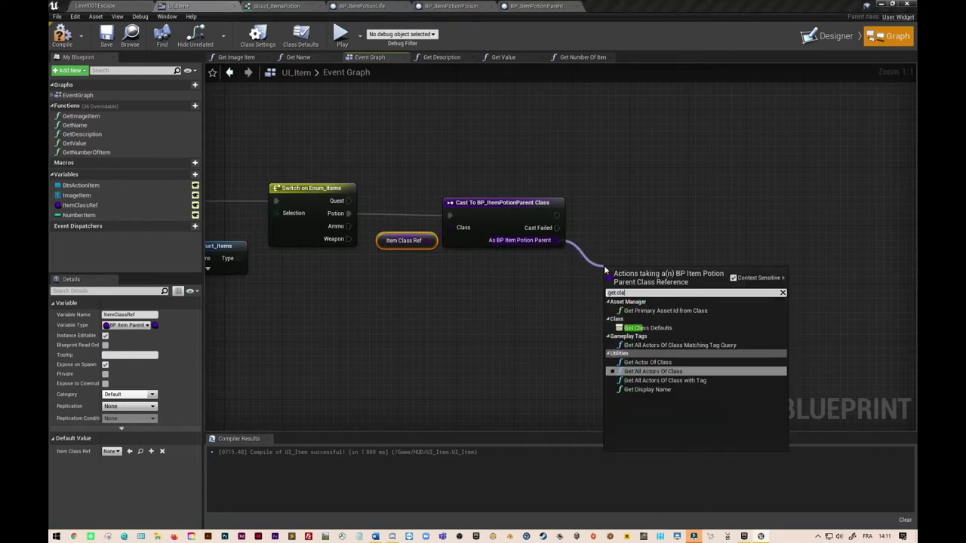
pyautogui.write('ss default')
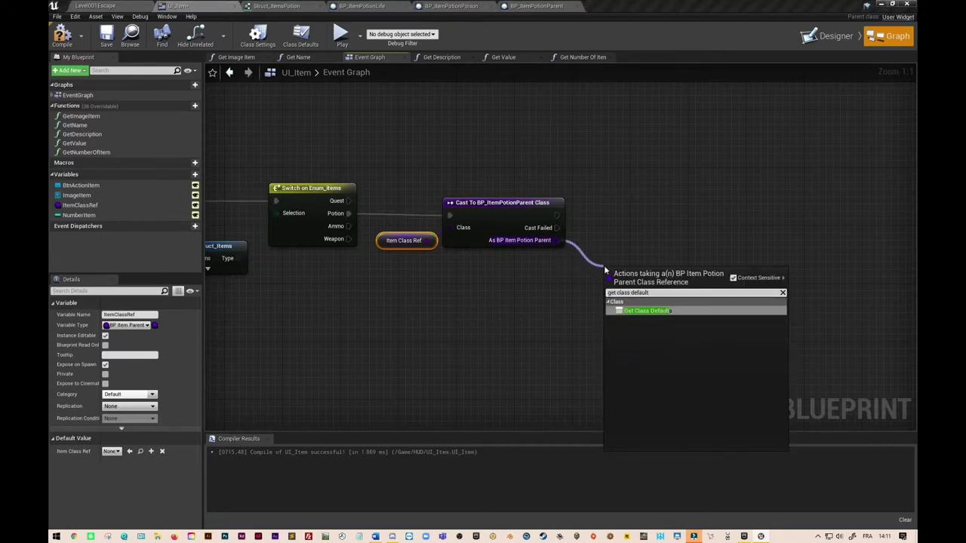
pyautogui.click(647, 311)
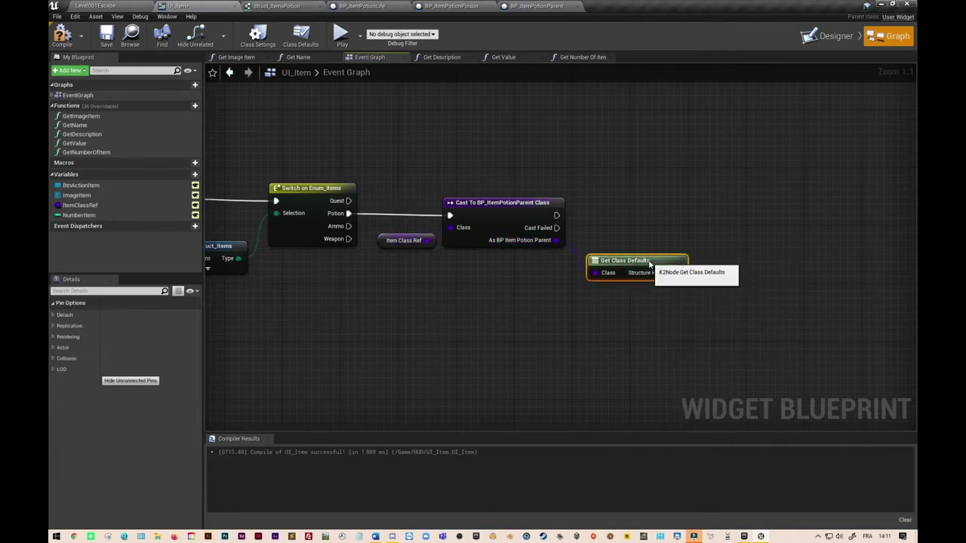
# Break Structure Hp Point into Struct_ItemsPotion to expose Hp Points
pyautogui.moveTo(678, 309); pyautogui.dragTo(480, 316, button='right')
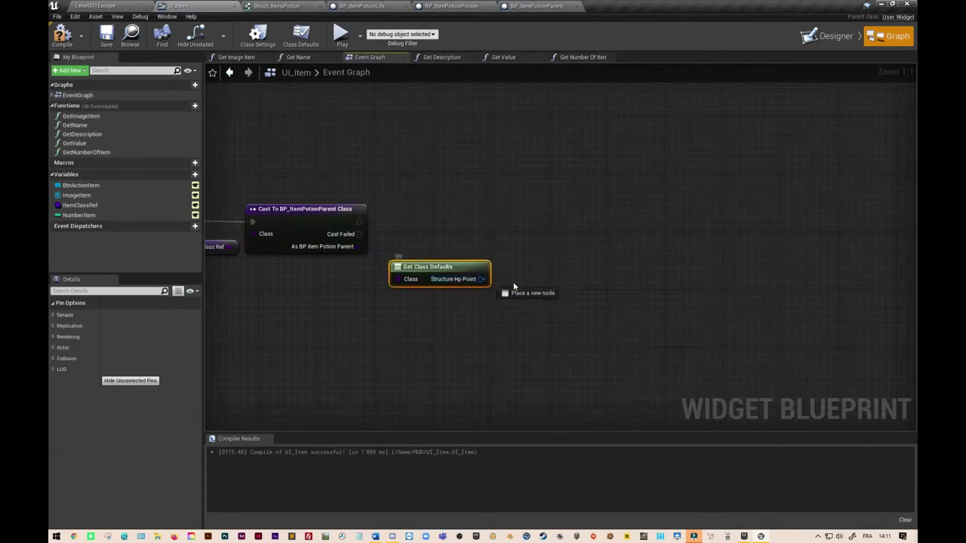
pyautogui.moveTo(482, 281); pyautogui.dragTo(535, 286)
pyautogui.write('break struct')
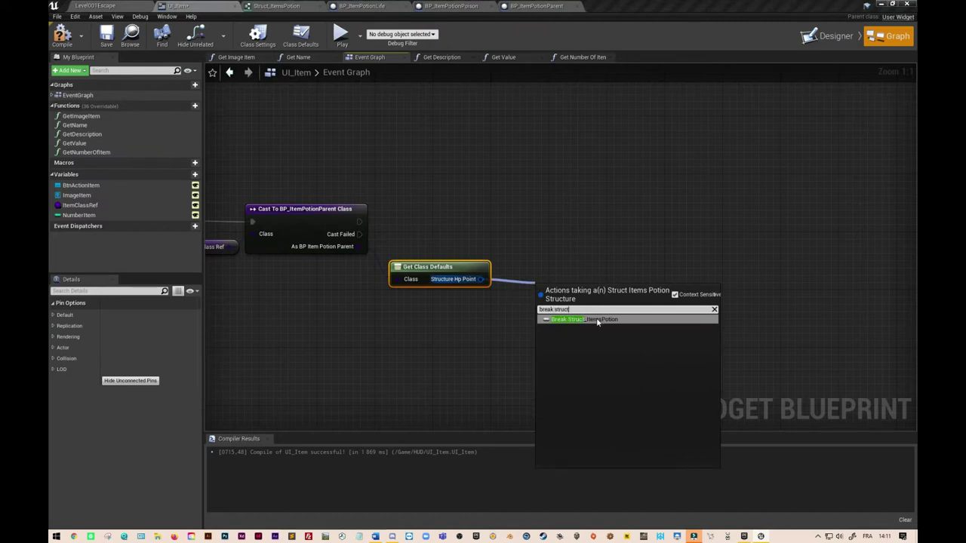
pyautogui.click(596, 319)
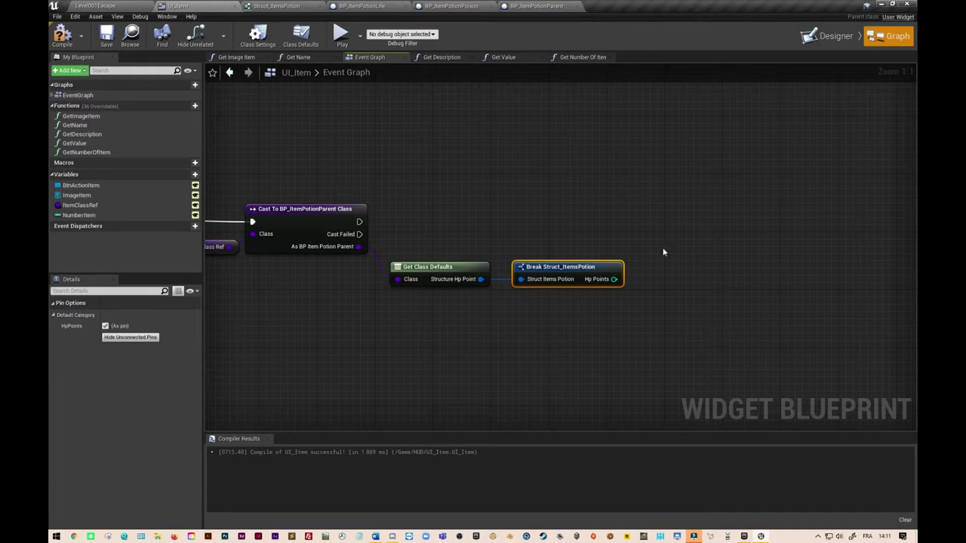
# Chain a Cast To BP_Hero node after the potion cast's execution output
pyautogui.moveTo(329, 222)
pyautogui.mouseDown()
pyautogui.moveTo(557, 238)
pyautogui.moveTo(556, 230)
pyautogui.mouseUp()
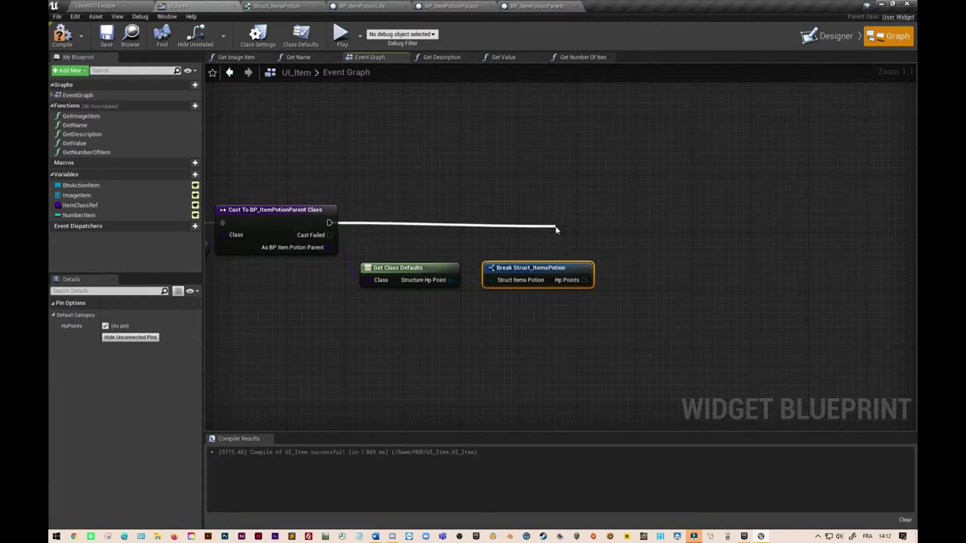
pyautogui.write('cast to ')
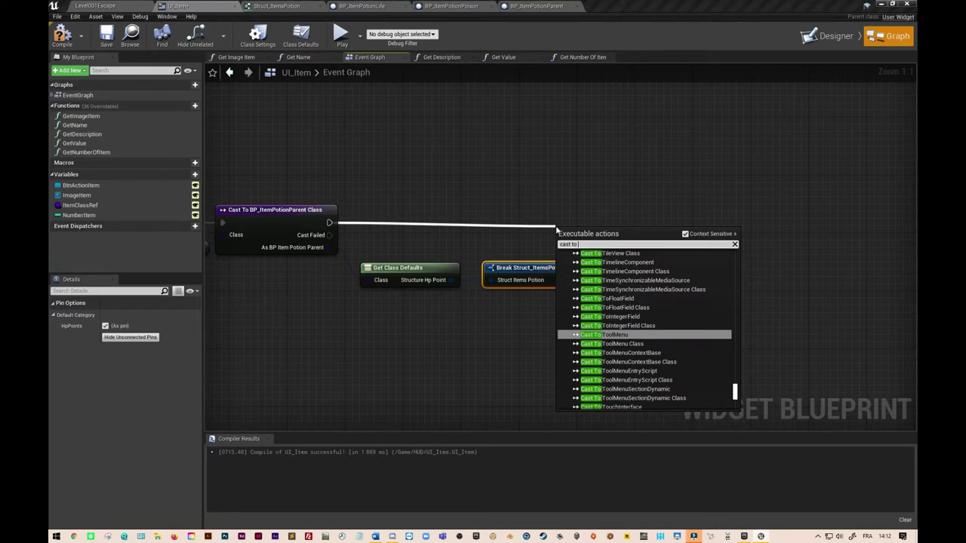
pyautogui.write('bp_')
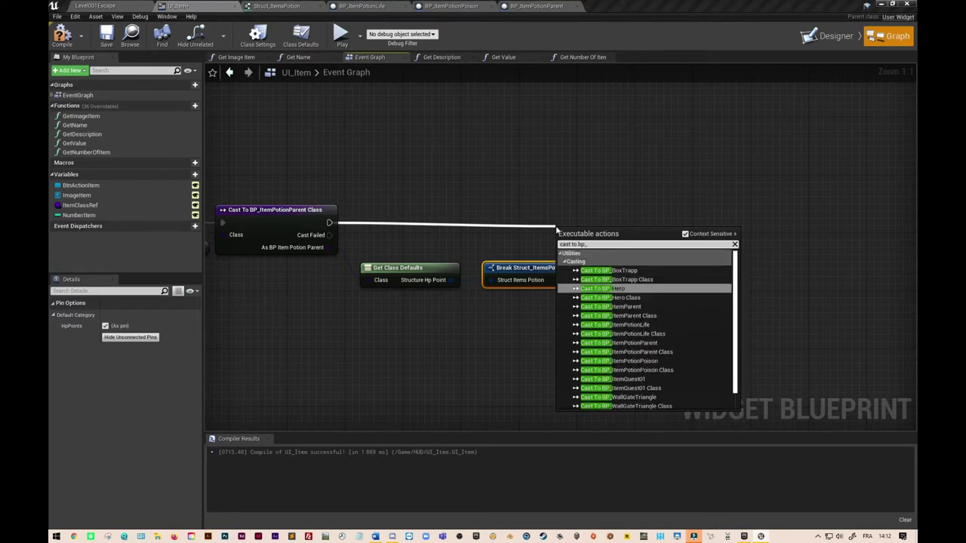
pyautogui.click(607, 288)
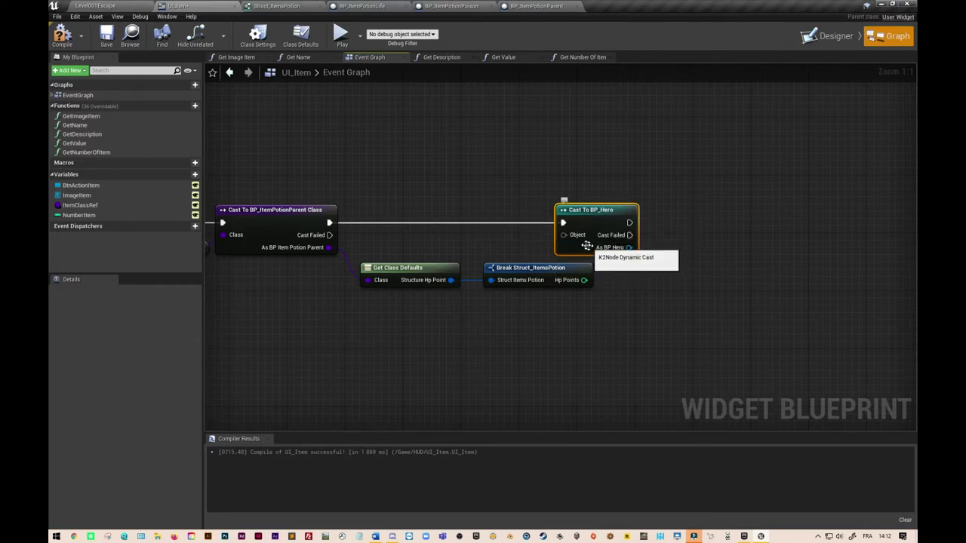
# Feed Get Player Character into the BP_Hero cast's Object input
pyautogui.moveTo(565, 235); pyautogui.dragTo(526, 238)
pyautogui.write('get player')
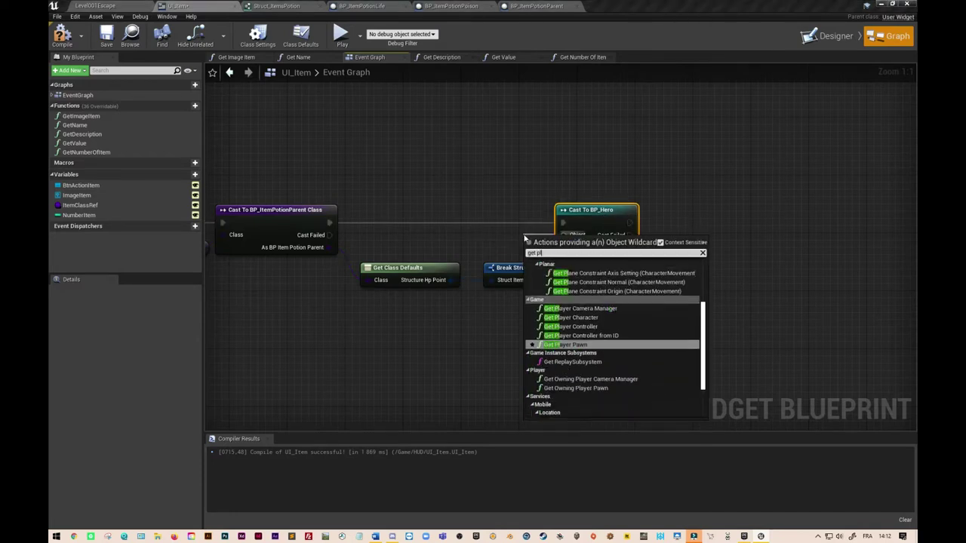
pyautogui.click(575, 322)
pyautogui.moveTo(553, 239); pyautogui.dragTo(466, 240)
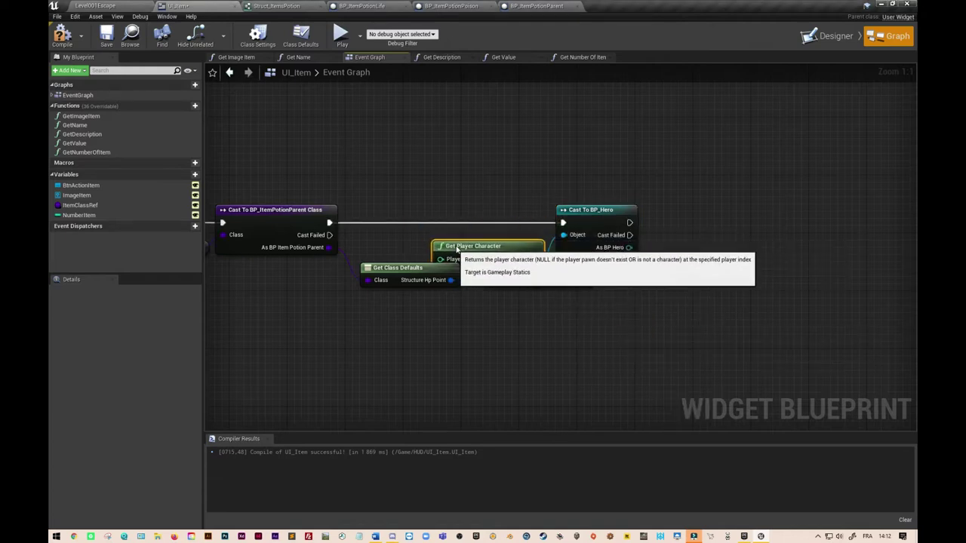
pyautogui.moveTo(608, 352); pyautogui.dragTo(509, 341, button='right')
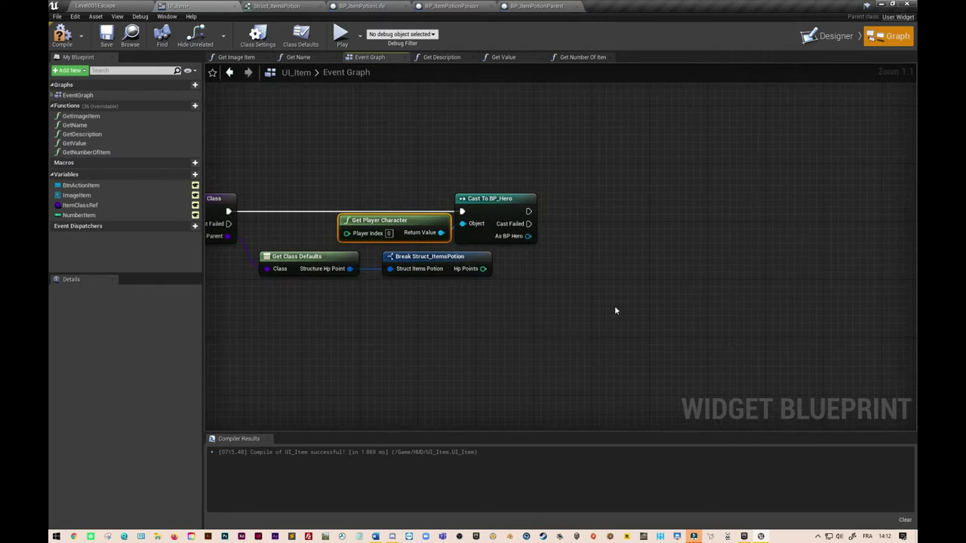
pyautogui.moveTo(529, 211); pyautogui.dragTo(590, 215)
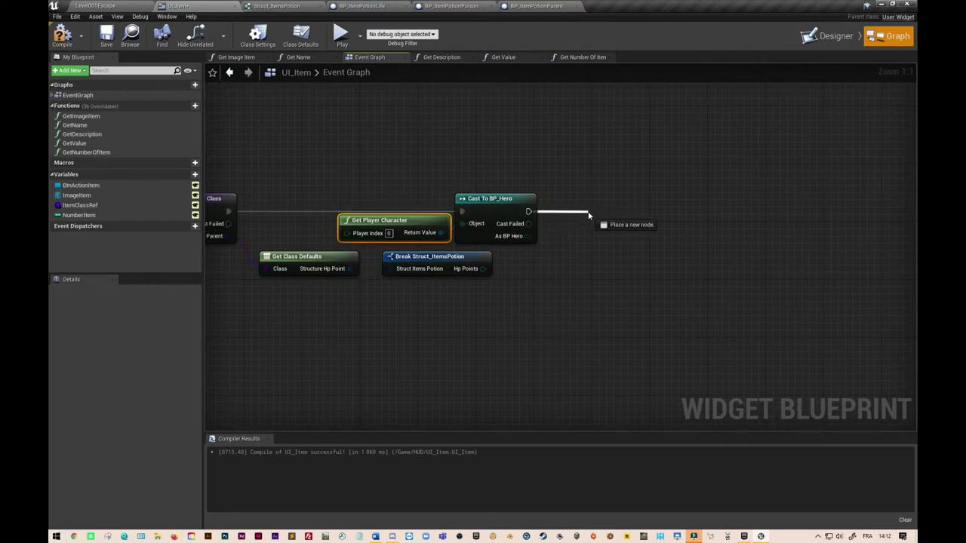
# Add BP_Hero's Life call, wiring As BP Hero to Target and Hp Points to Points
pyautogui.write('life')
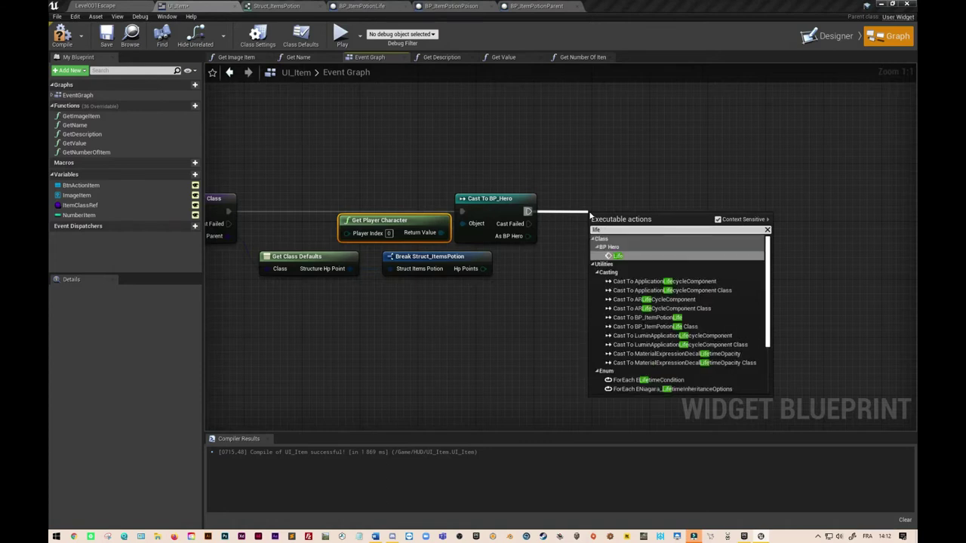
pyautogui.click(620, 259)
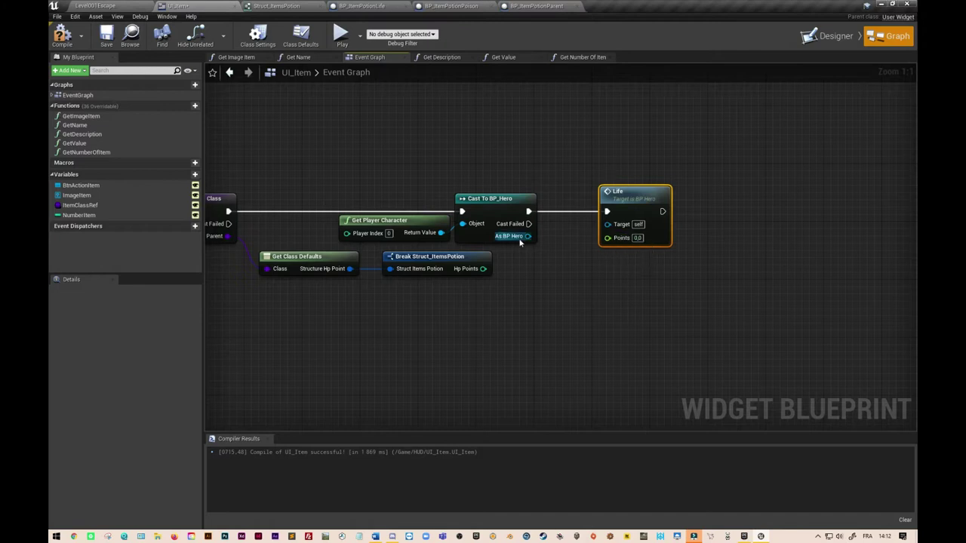
pyautogui.moveTo(527, 236); pyautogui.dragTo(606, 224)
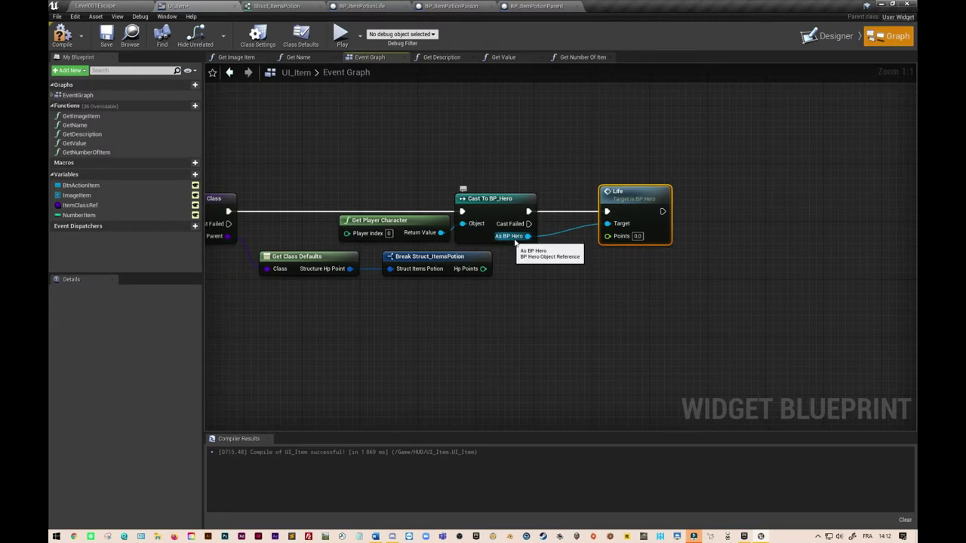
pyautogui.moveTo(483, 269); pyautogui.dragTo(608, 237)
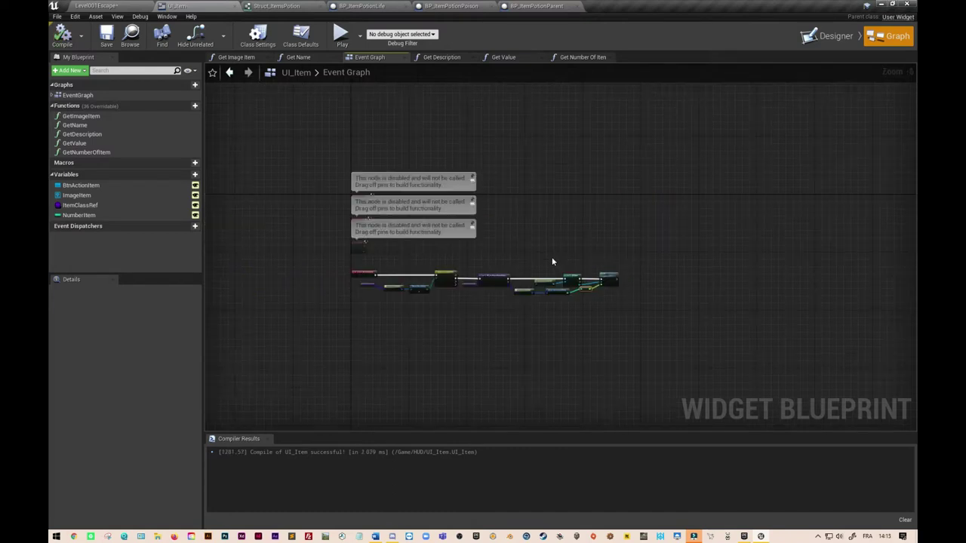
# Delete the disabled Event Tick and Event Pre Construct nodes
pyautogui.scroll(6, 489, 258)
pyautogui.moveTo(521, 234); pyautogui.dragTo(458, 186, button='right')
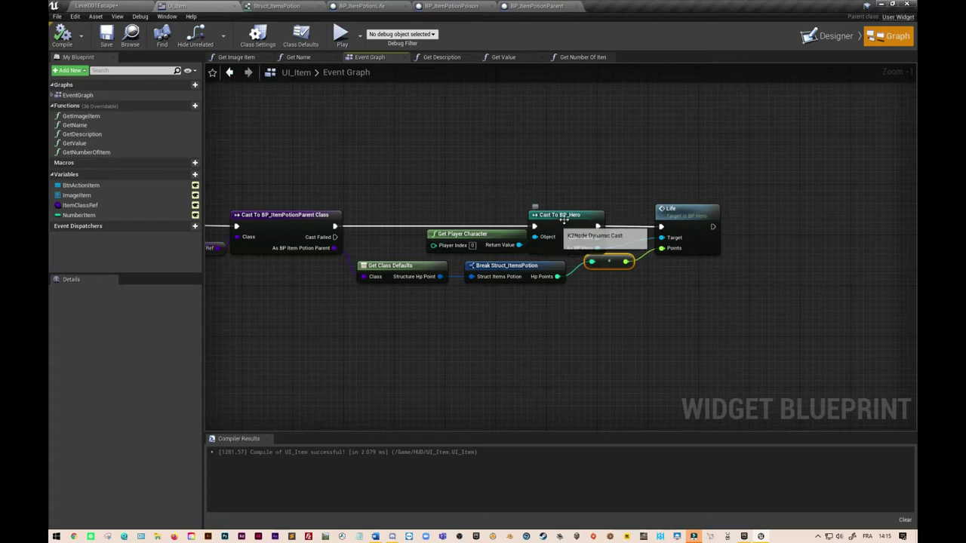
pyautogui.moveTo(347, 116); pyautogui.dragTo(573, 160, button='right')
pyautogui.moveTo(298, 181)
pyautogui.mouseDown(button='right')
pyautogui.moveTo(574, 224)
pyautogui.moveTo(567, 253)
pyautogui.mouseUp(button='right')
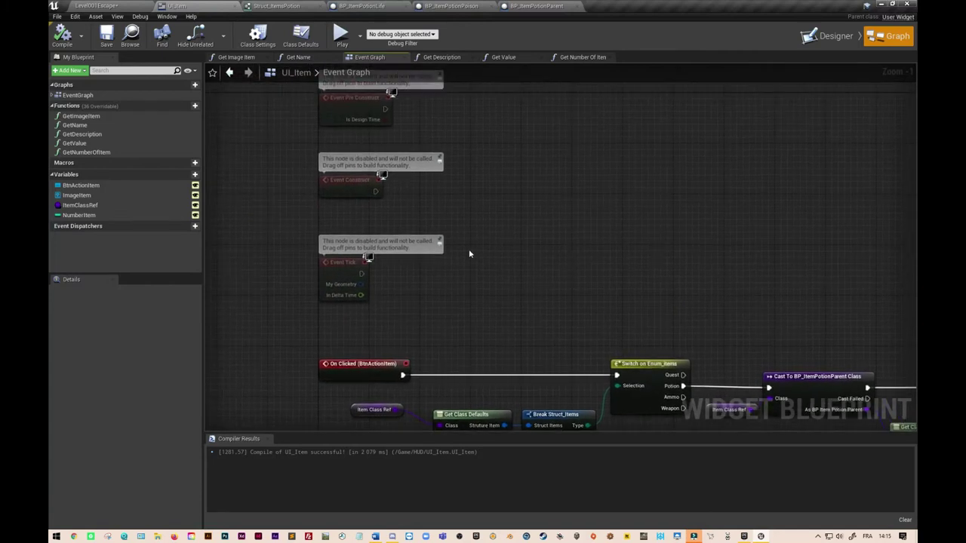
pyautogui.moveTo(401, 282); pyautogui.dragTo(458, 312)
pyautogui.press('Delete')
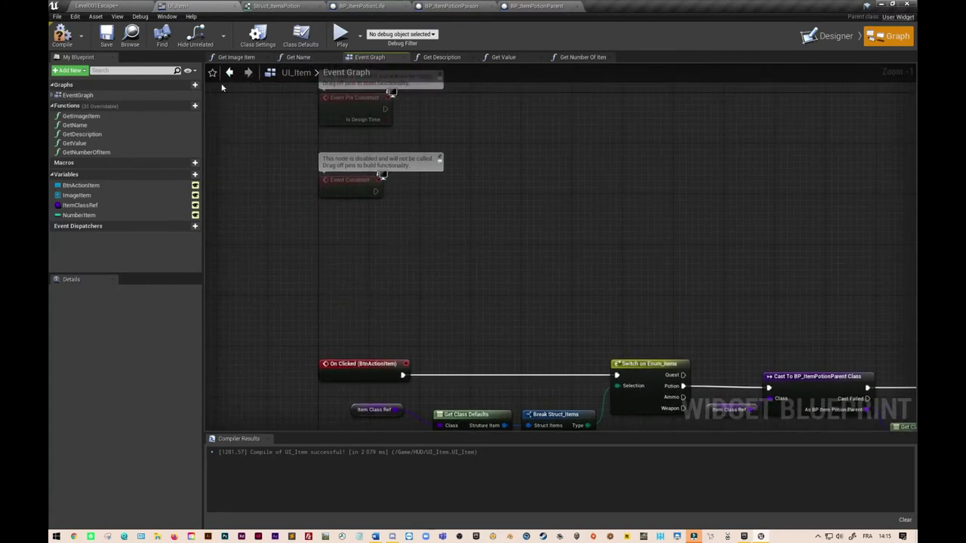
pyautogui.moveTo(258, 98); pyautogui.dragTo(434, 116)
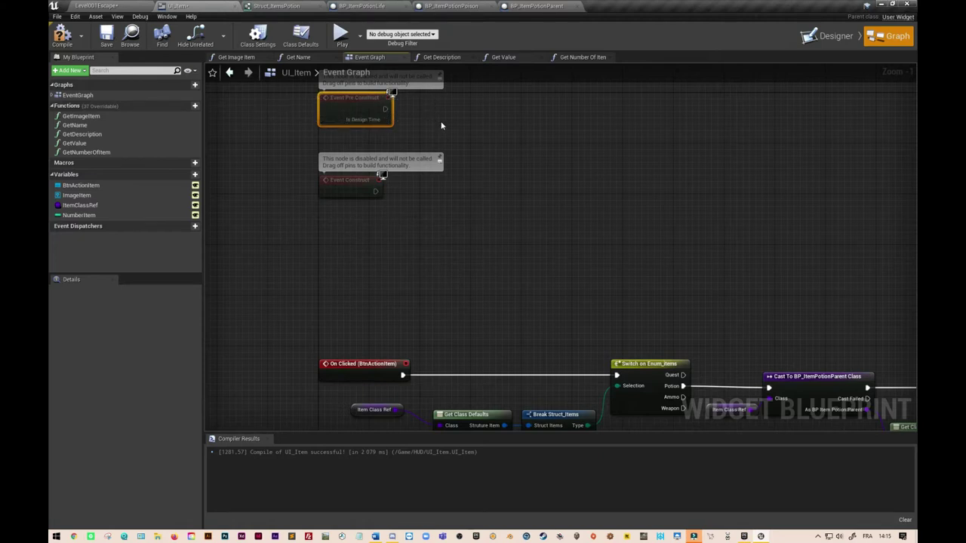
pyautogui.press('Delete')
# Move Event Construct down beside the On Clicked event
pyautogui.moveTo(351, 190); pyautogui.dragTo(357, 312)
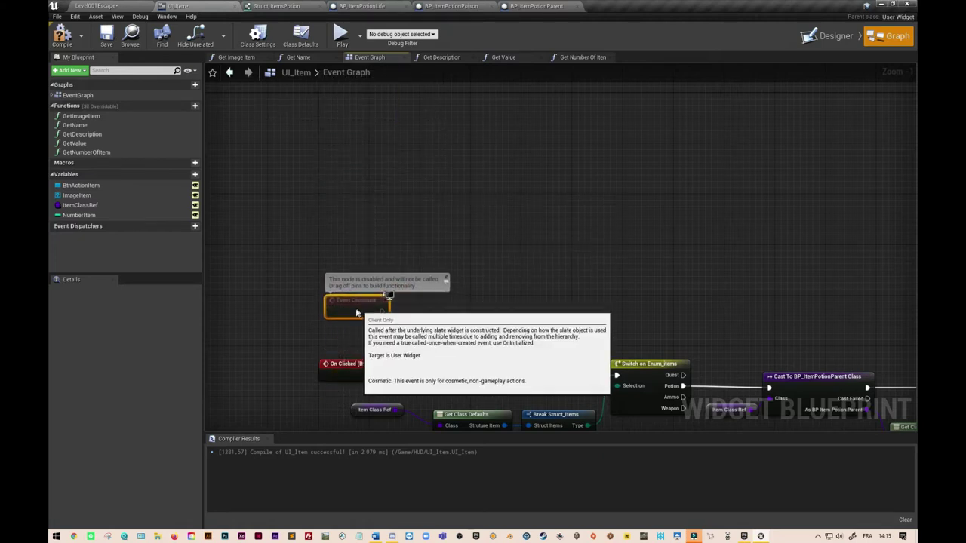
pyautogui.moveTo(357, 312); pyautogui.dragTo(378, 226, button='right')
pyautogui.scroll(1, 444, 239)
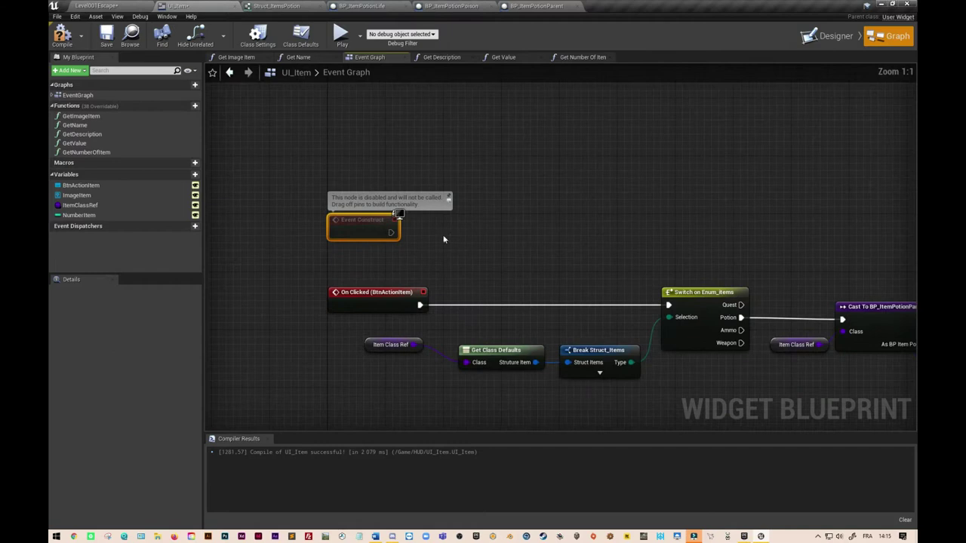
pyautogui.moveTo(391, 232); pyautogui.dragTo(432, 234)
# After Event Construct, cast Get Player Character to BP_Hero
pyautogui.write('cast to ')
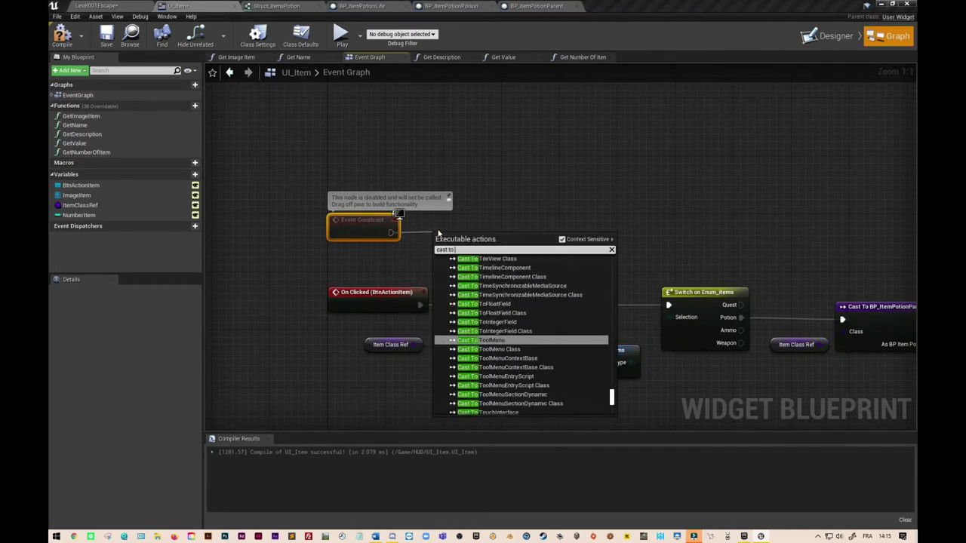
pyautogui.write('bp hero')
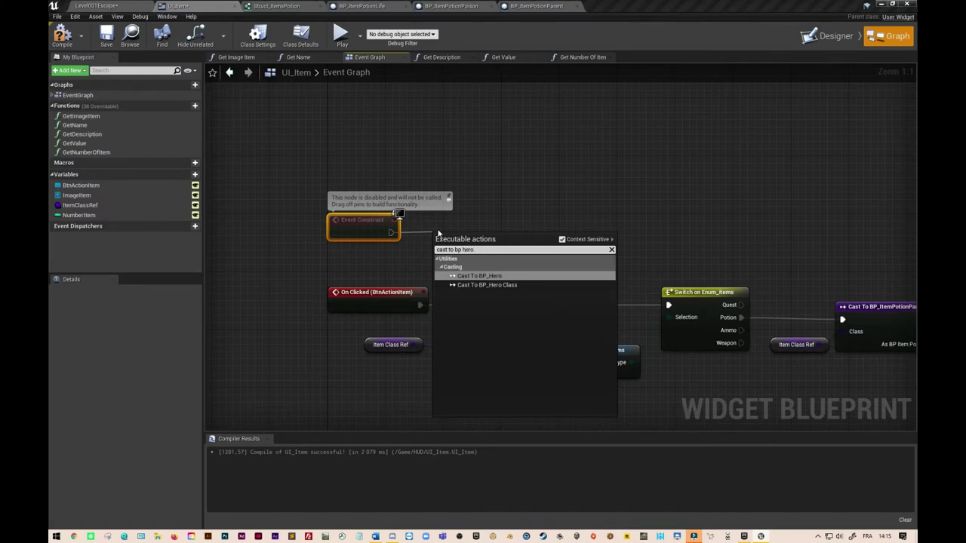
pyautogui.click(478, 277)
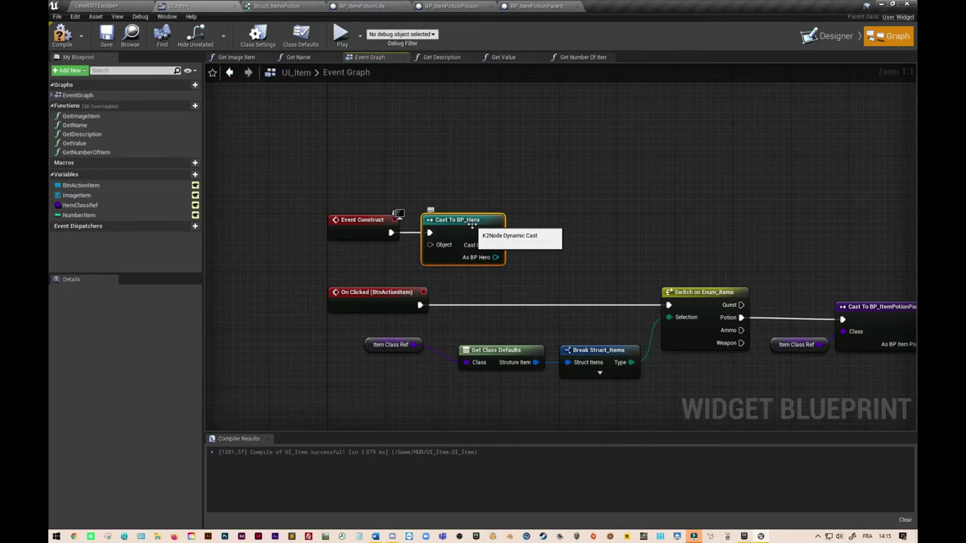
pyautogui.moveTo(429, 244); pyautogui.dragTo(399, 260)
pyautogui.write('get player')
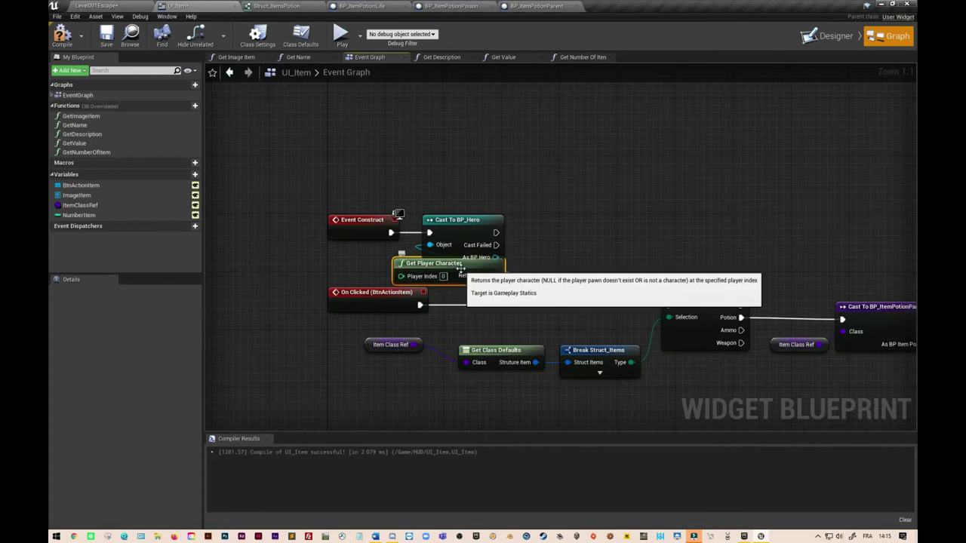
pyautogui.moveTo(434, 263); pyautogui.dragTo(332, 250)
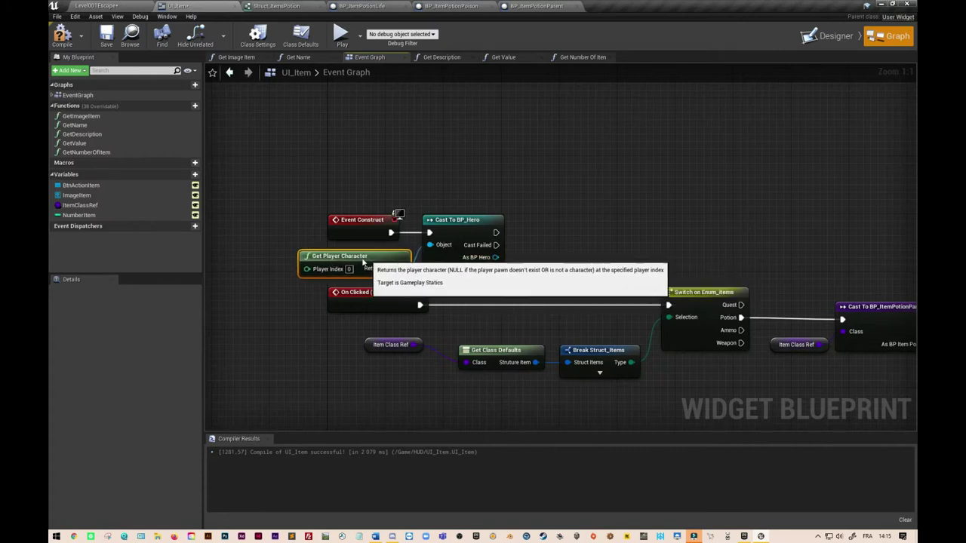
# Promote the As BP Hero result to a variable and rename it HeroRef
pyautogui.rightClick(499, 259)
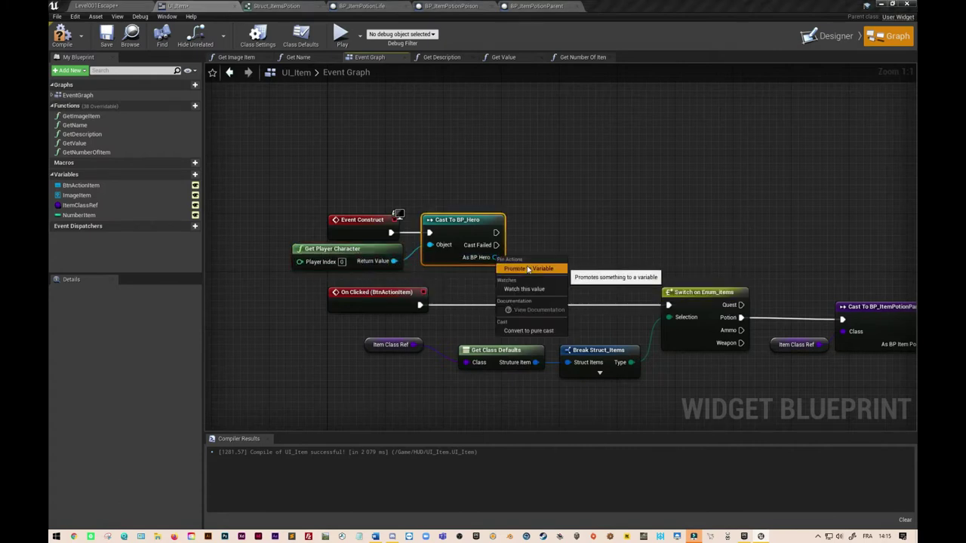
pyautogui.click(528, 268)
pyautogui.moveTo(630, 234); pyautogui.dragTo(549, 236)
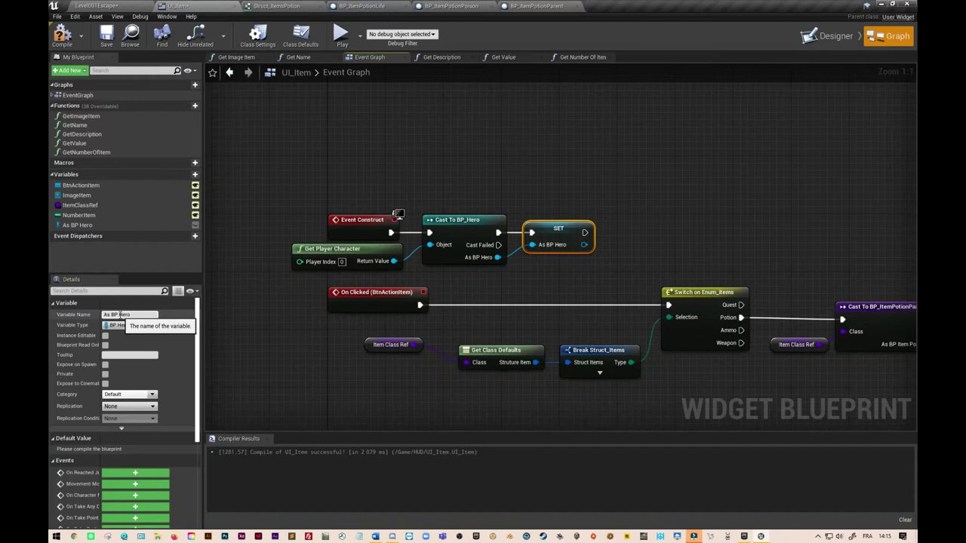
pyautogui.moveTo(119, 314); pyautogui.dragTo(98, 314)
pyautogui.press('BackSpace')
pyautogui.write('HeroRe')
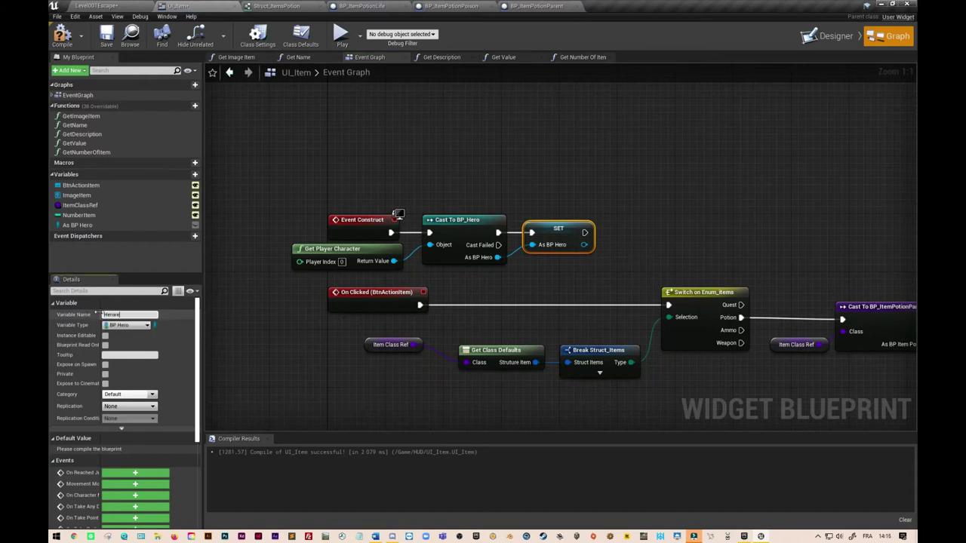
pyautogui.write('f')
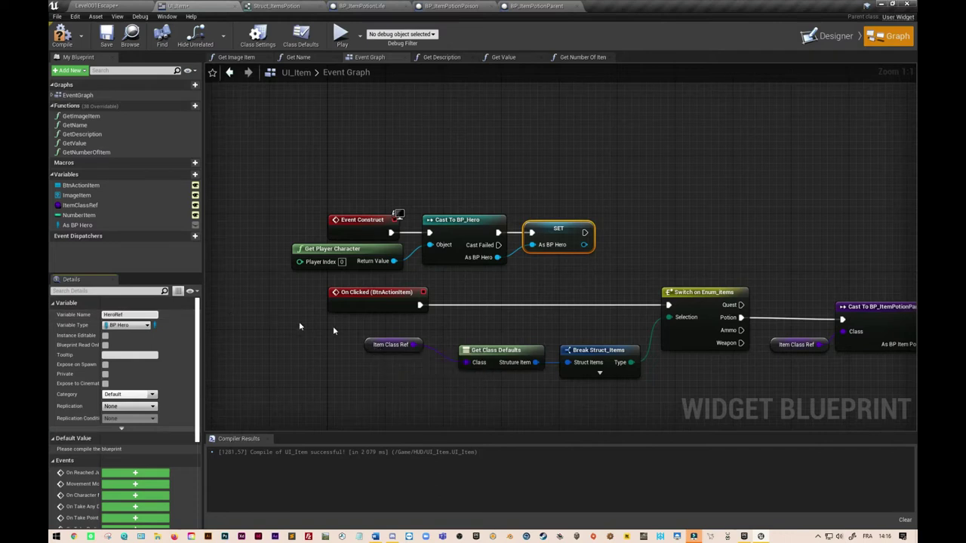
# Replace the potion branch's player lookup and BP_Hero cast with a HeroRef getter on Life's Target
pyautogui.click(679, 212)
pyautogui.moveTo(675, 217)
pyautogui.mouseDown(button='right')
pyautogui.moveTo(620, 176)
pyautogui.moveTo(331, 189)
pyautogui.mouseUp(button='right')
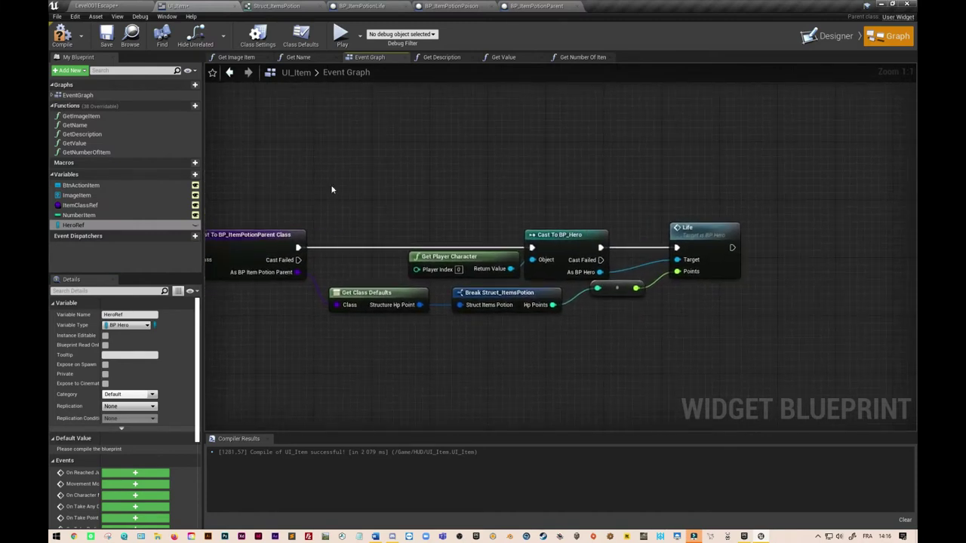
pyautogui.moveTo(400, 234); pyautogui.dragTo(574, 279)
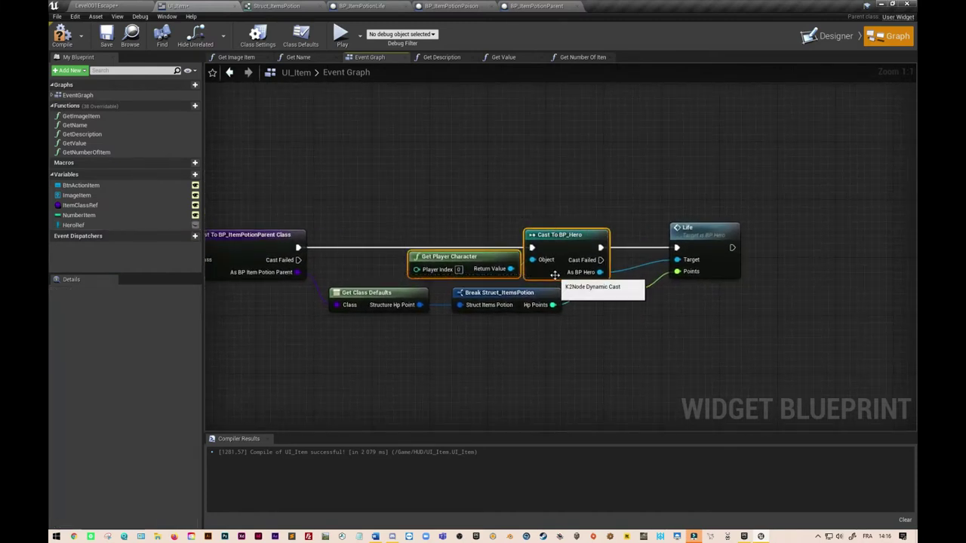
pyautogui.press('Delete')
pyautogui.moveTo(73, 224); pyautogui.dragTo(683, 265)
pyautogui.moveTo(621, 258); pyautogui.dragTo(620, 275)
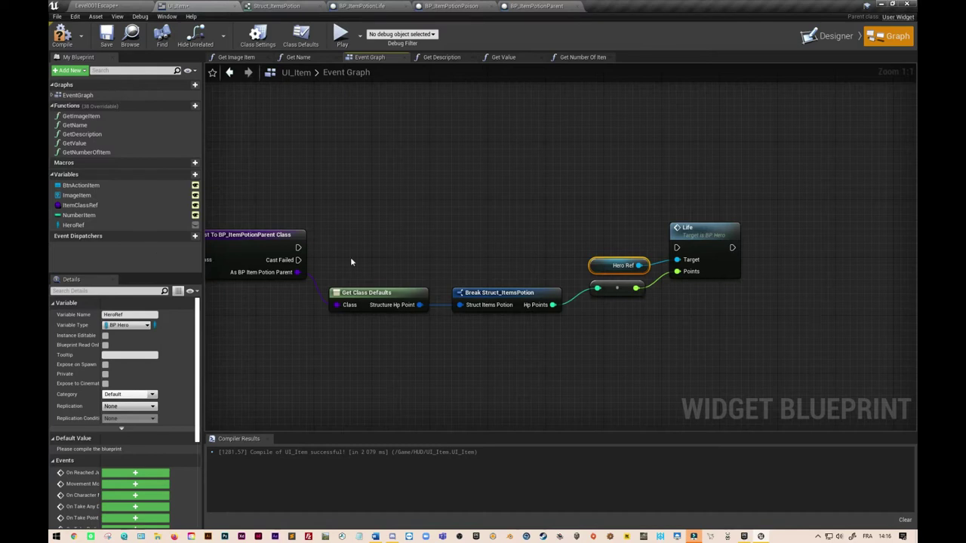
# Insert a Branch node after the potion cast and shift the Life nodes right
pyautogui.moveTo(298, 247); pyautogui.dragTo(425, 255)
pyautogui.write('branch')
pyautogui.click(466, 298)
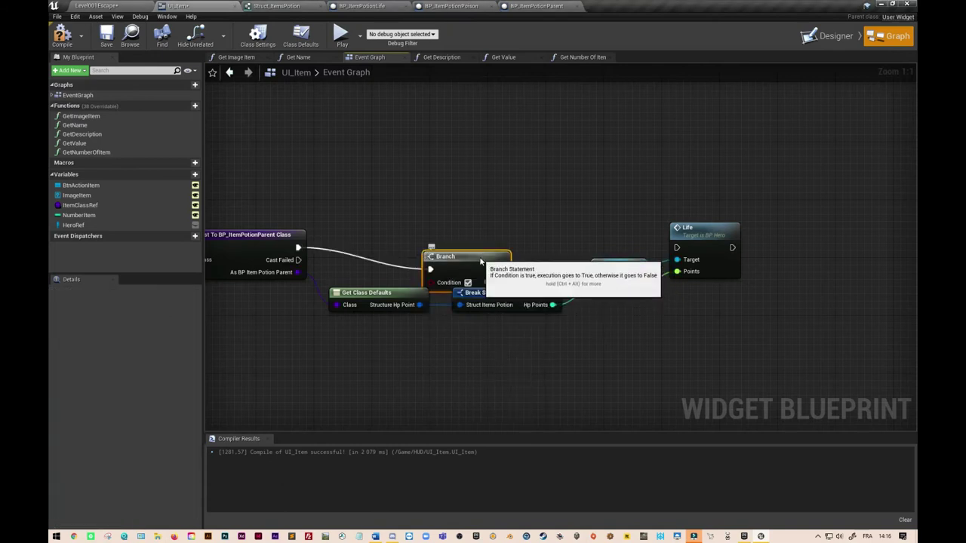
pyautogui.moveTo(480, 261); pyautogui.dragTo(542, 240)
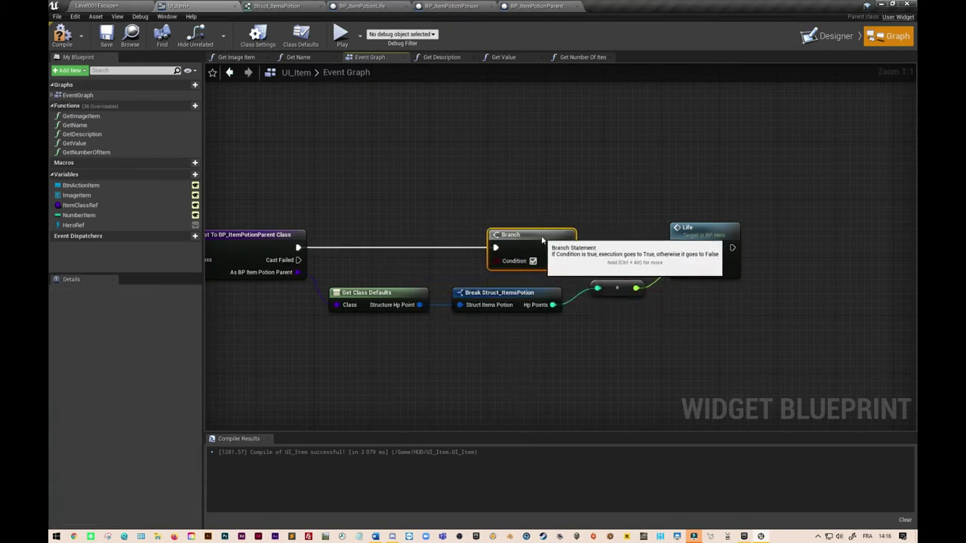
pyautogui.moveTo(610, 205); pyautogui.dragTo(706, 320)
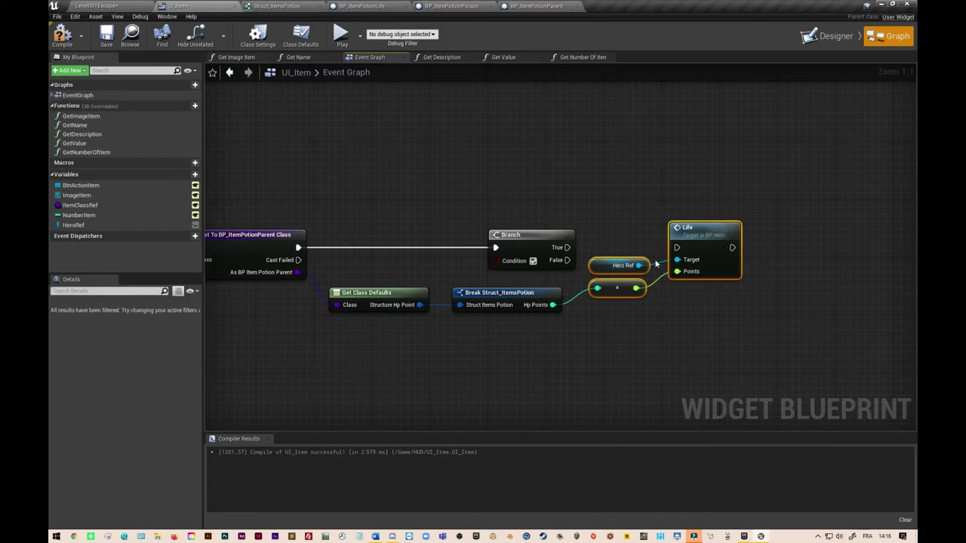
pyautogui.moveTo(686, 235); pyautogui.dragTo(832, 228)
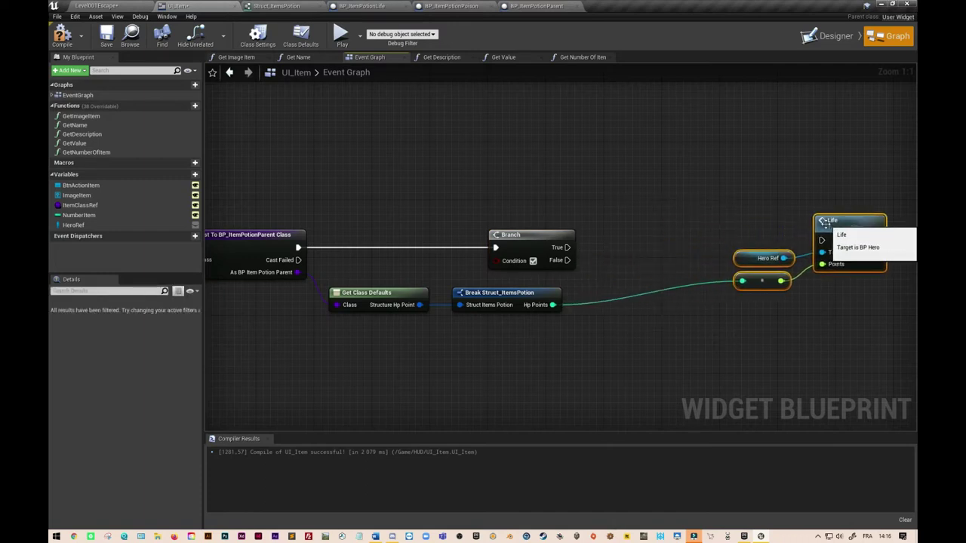
pyautogui.moveTo(624, 151); pyautogui.dragTo(595, 148, button='right')
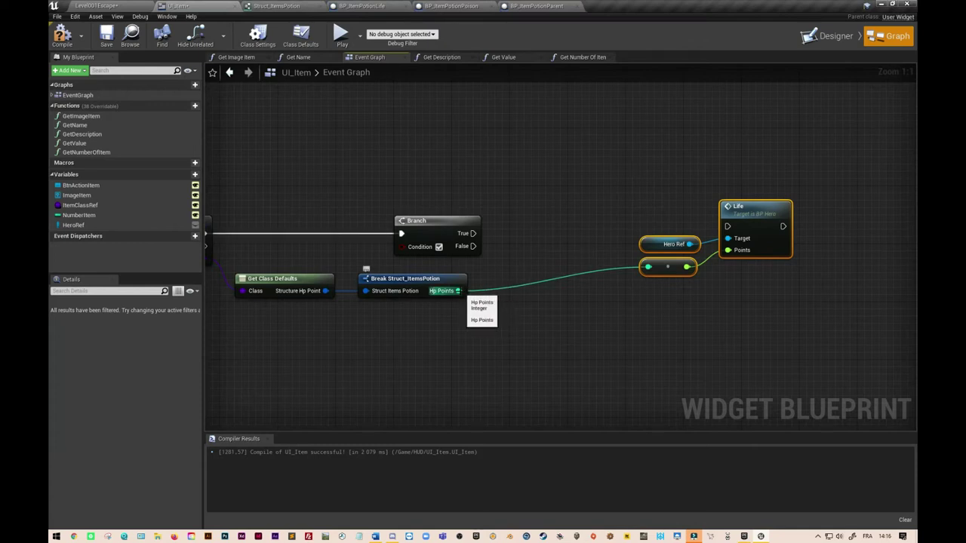
# Test Hp Points == 0 and drive Life from the Branch's False output
pyautogui.moveTo(458, 290); pyautogui.dragTo(508, 265)
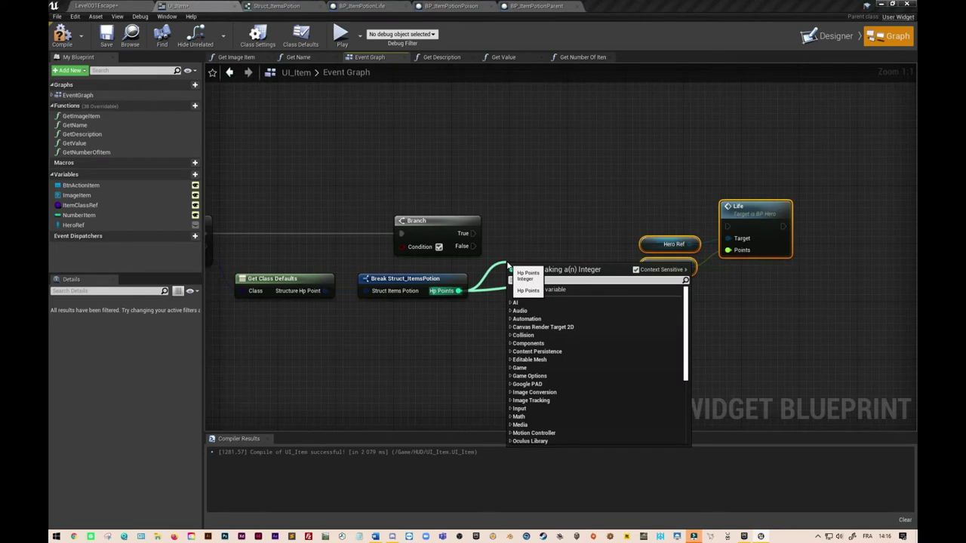
pyautogui.write('==')
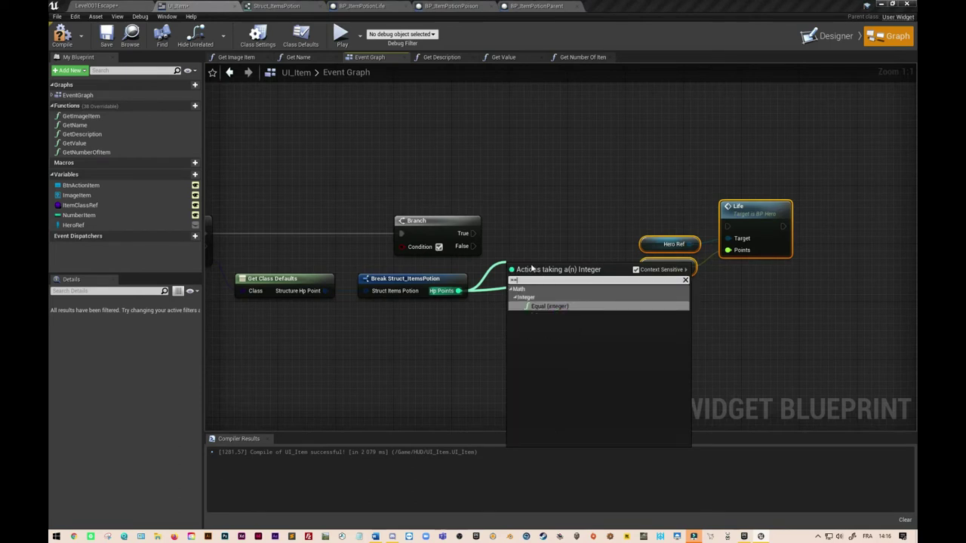
pyautogui.click(560, 306)
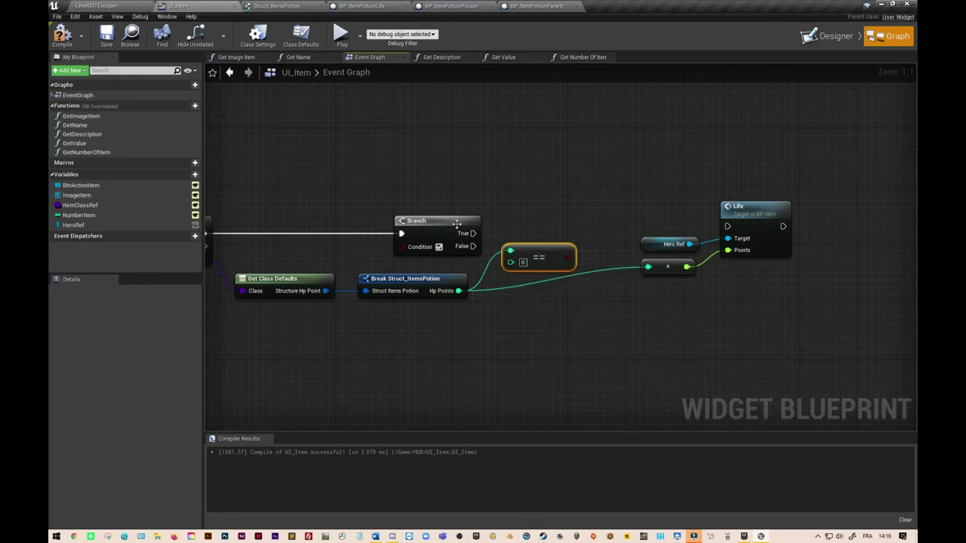
pyautogui.moveTo(639, 253); pyautogui.dragTo(490, 230, button='right')
pyautogui.click(490, 226)
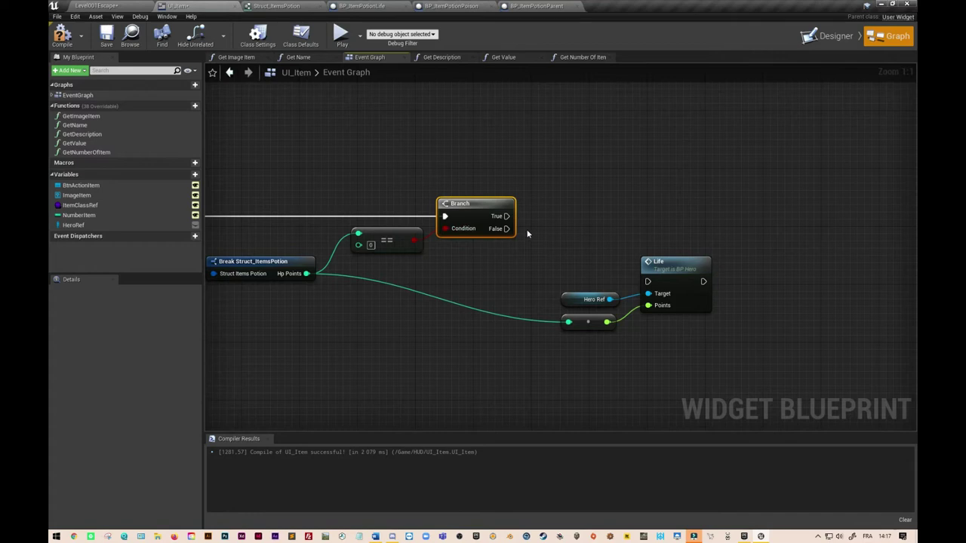
pyautogui.moveTo(507, 228)
pyautogui.mouseDown()
pyautogui.moveTo(647, 281)
pyautogui.moveTo(667, 226)
pyautogui.mouseUp()
pyautogui.moveTo(554, 289)
pyautogui.mouseDown()
pyautogui.moveTo(606, 334)
pyautogui.moveTo(545, 283)
pyautogui.mouseUp()
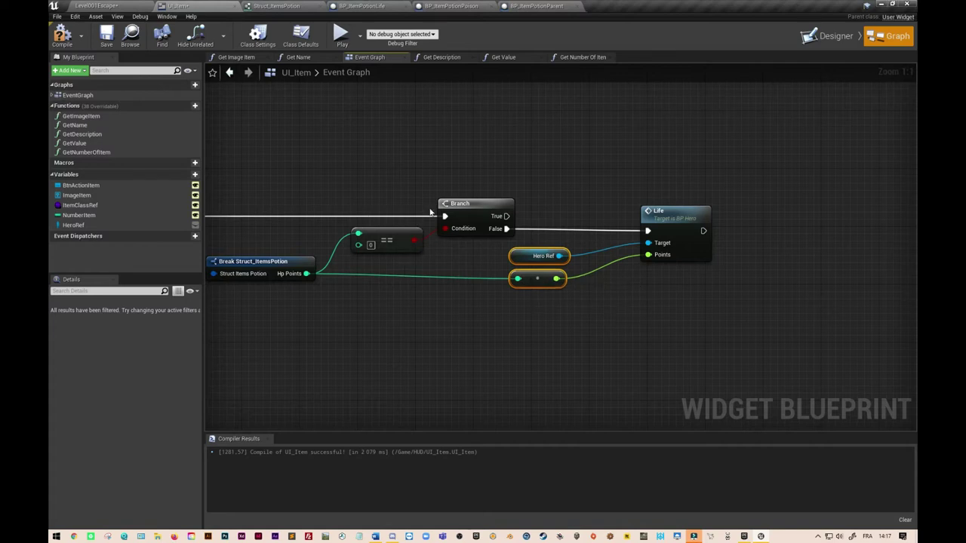
pyautogui.moveTo(600, 316); pyautogui.dragTo(626, 336, button='right')
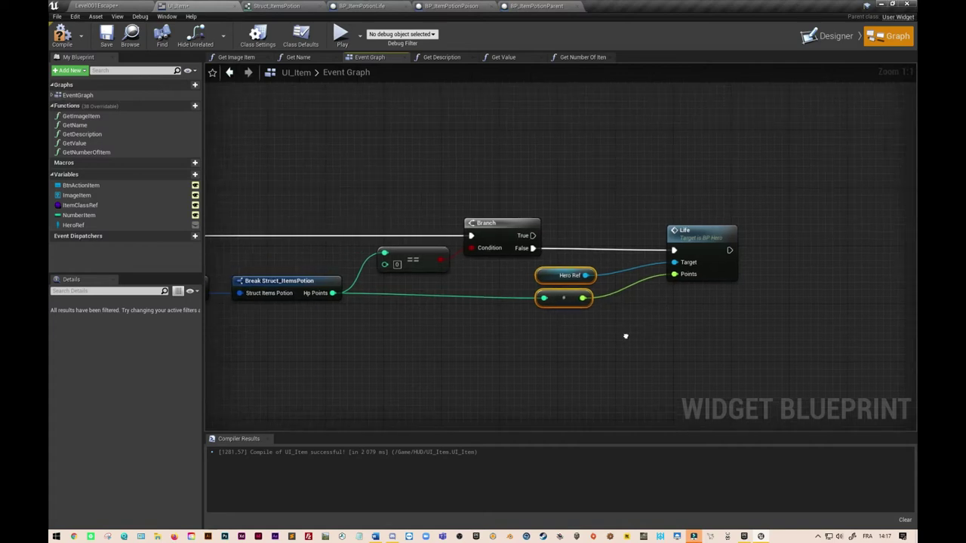
pyautogui.moveTo(685, 357); pyautogui.dragTo(636, 359, button='right')
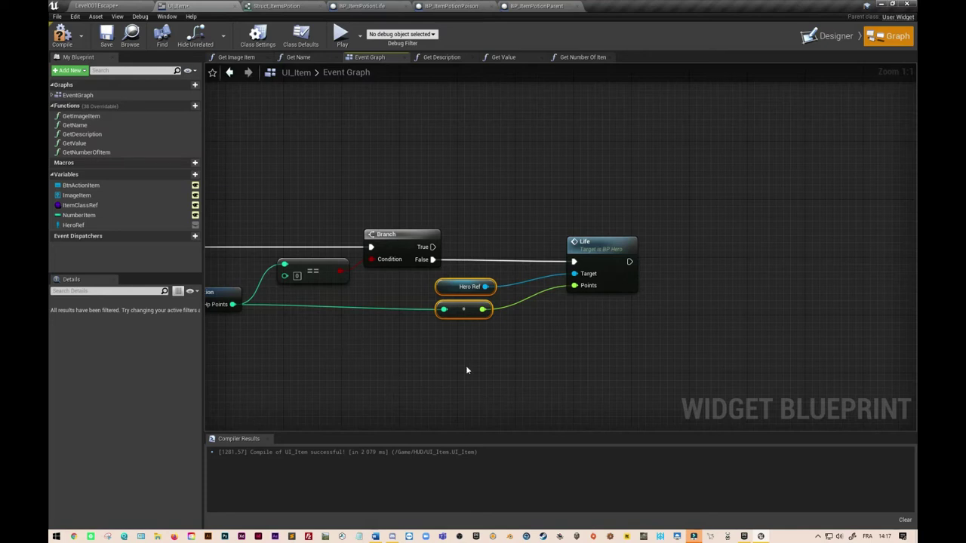
pyautogui.scroll(-3, 467, 369)
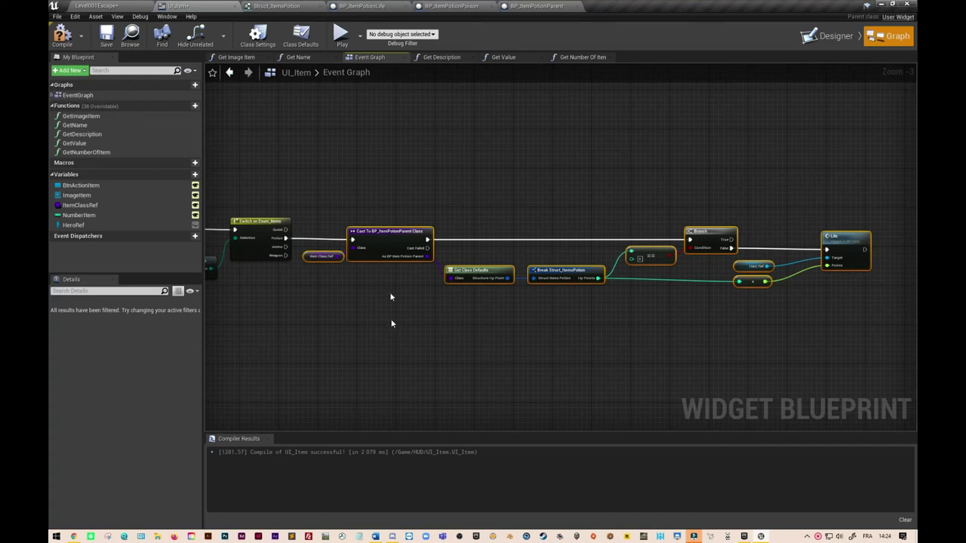
# Collapse the potion-handling nodes into a new function placed beside the Switch
pyautogui.rightClick(375, 243)
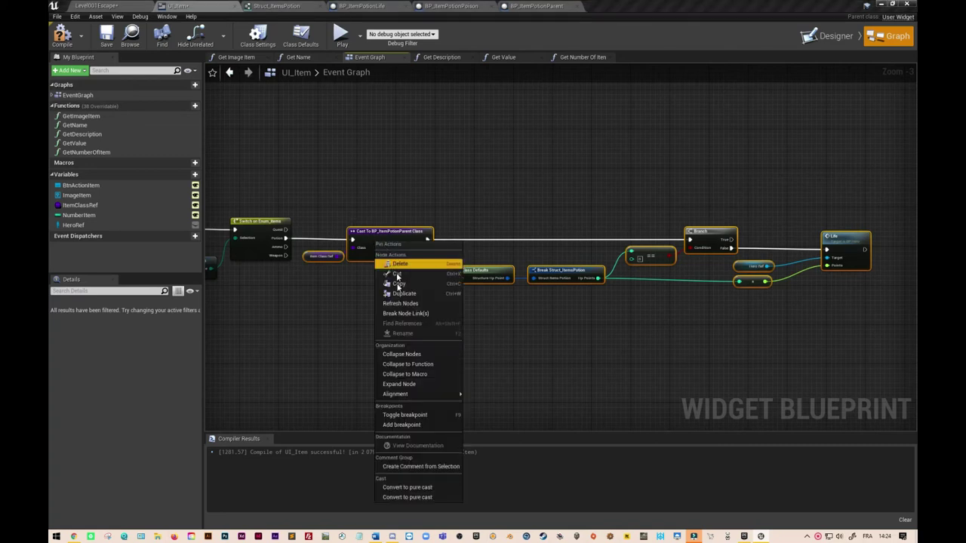
pyautogui.click(411, 366)
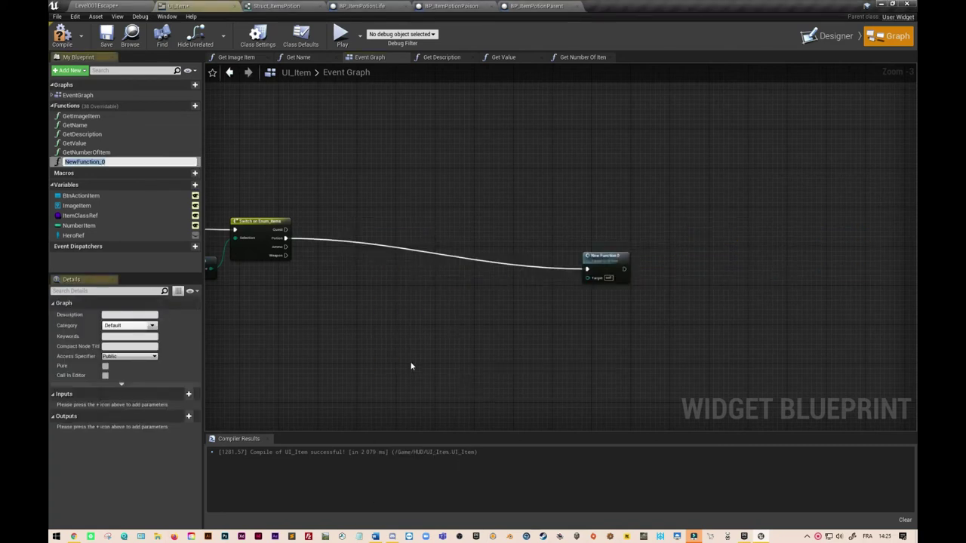
pyautogui.moveTo(595, 259); pyautogui.dragTo(370, 229)
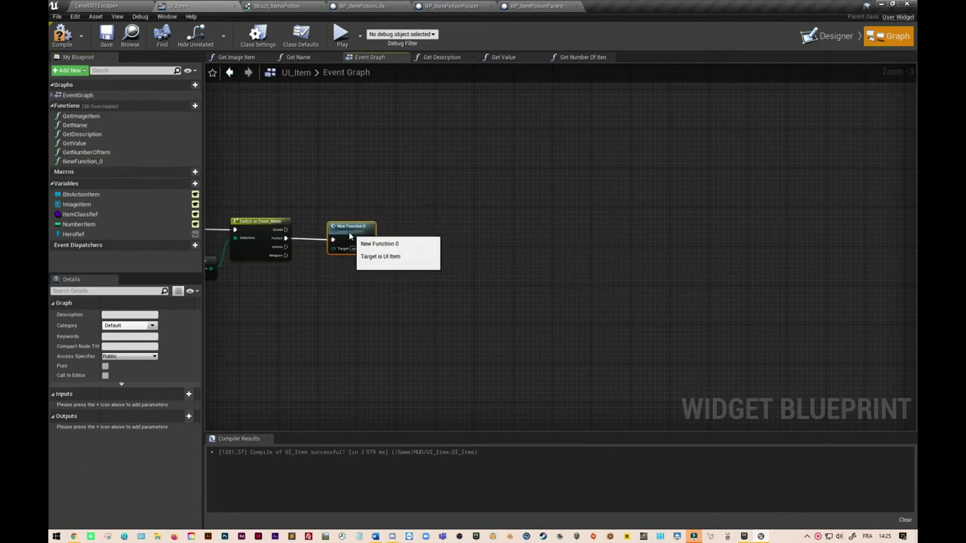
pyautogui.moveTo(352, 240); pyautogui.dragTo(502, 243, button='right')
pyautogui.scroll(2, 471, 273)
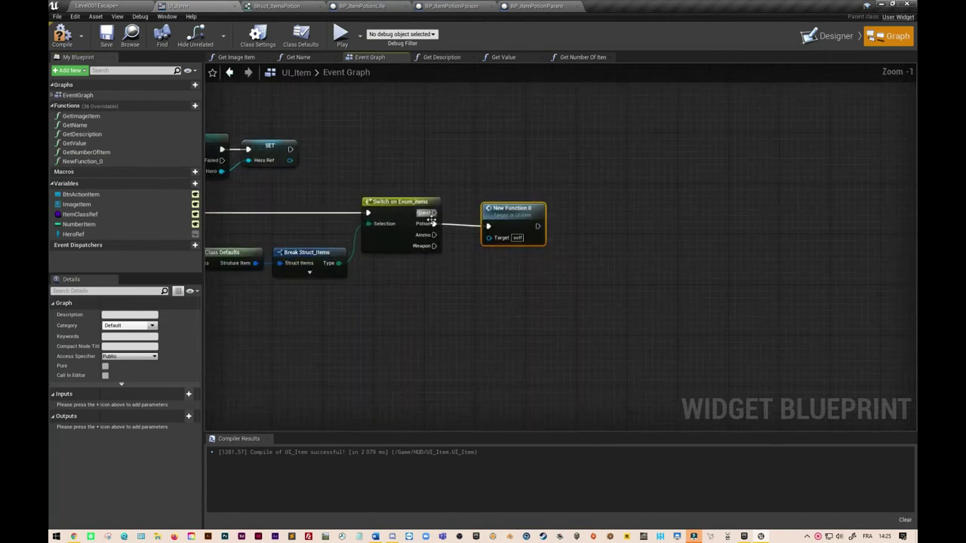
pyautogui.moveTo(519, 209); pyautogui.dragTo(531, 212)
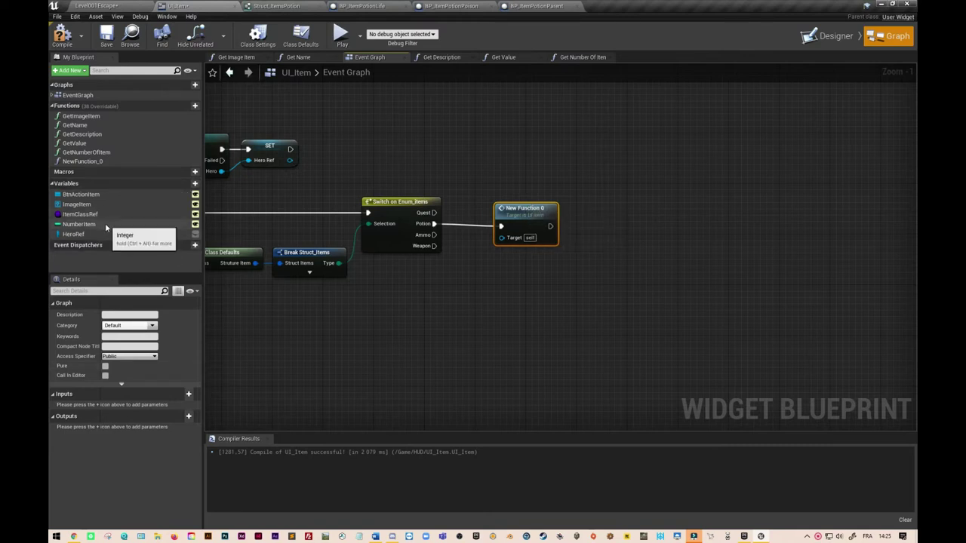
# Rename the new function to PotionClicked and save UI_Item
pyautogui.click(94, 162)
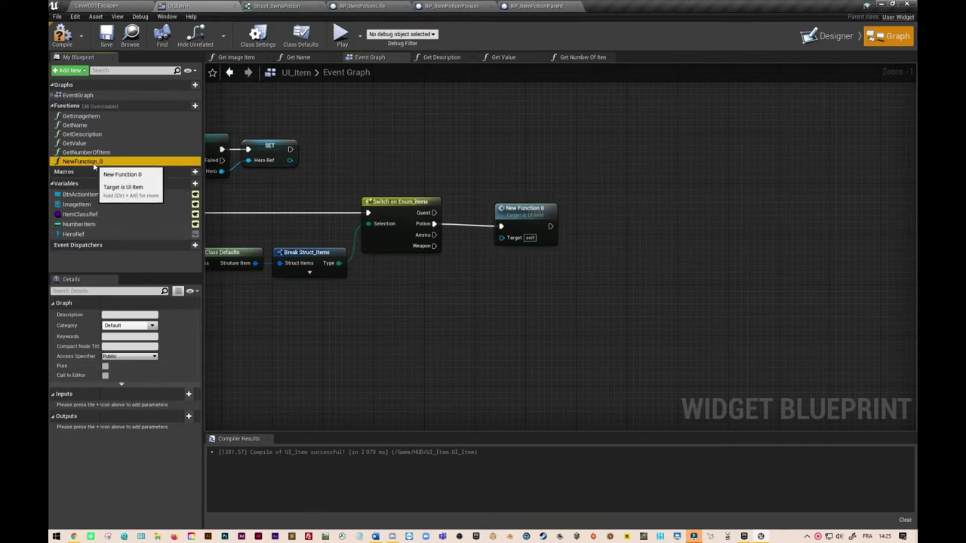
pyautogui.click(93, 163)
pyautogui.write('P')
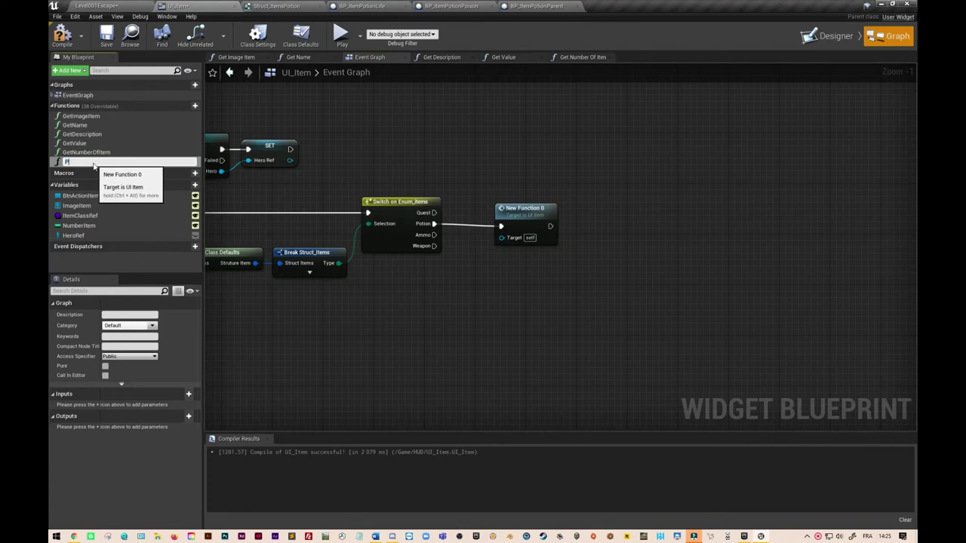
pyautogui.write('otion')
pyautogui.press('Return')
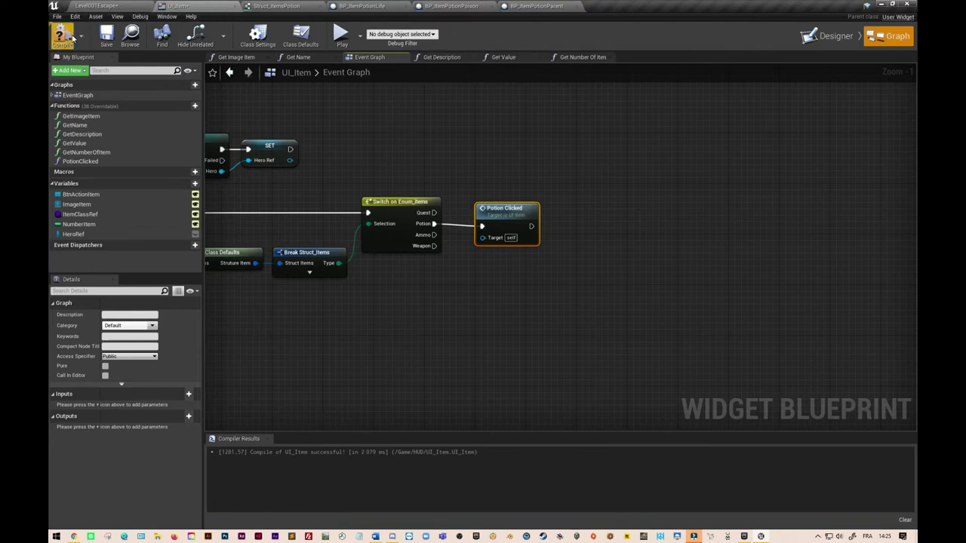
pyautogui.click(106, 34)
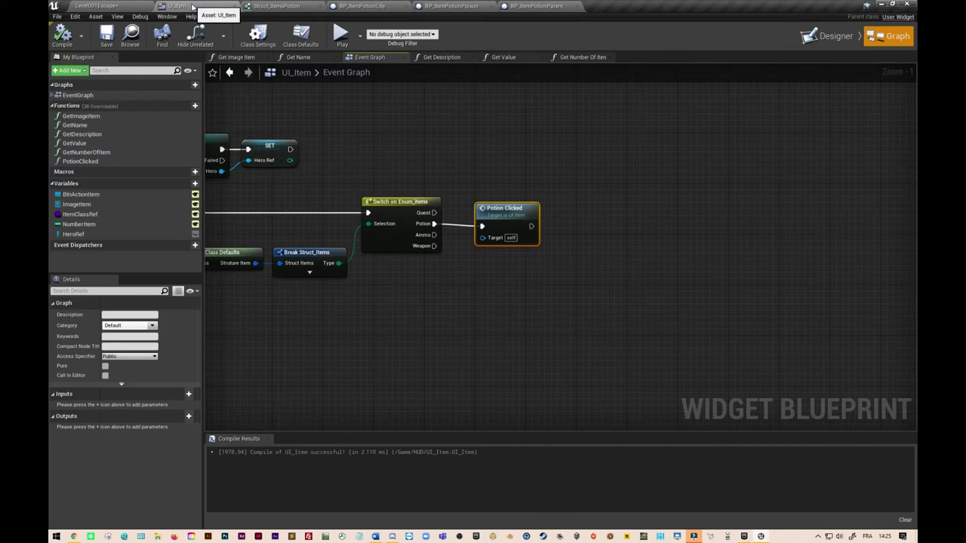
pyautogui.click(127, 6)
# Open BP_Hero's Load Inventory function and zoom in on its For Each Loop
pyautogui.doubleClick(226, 411)
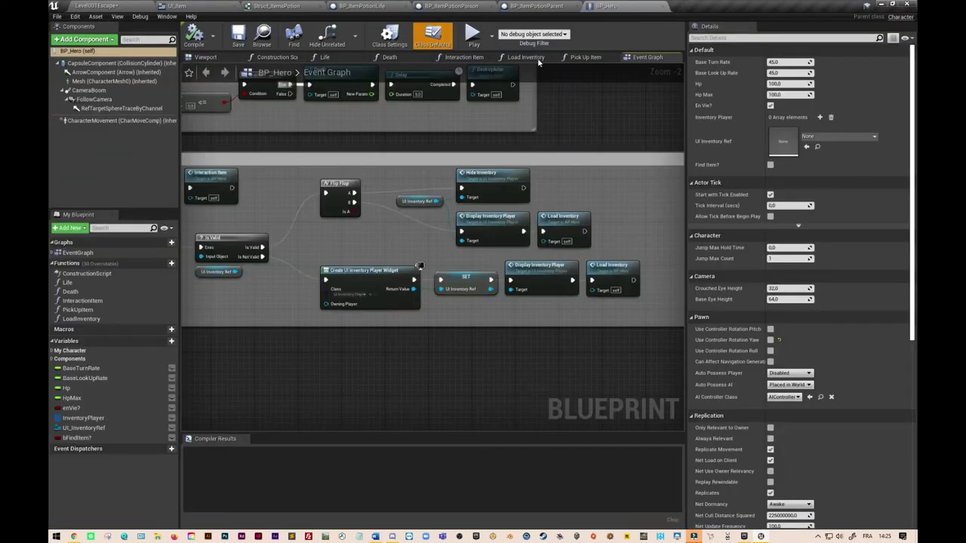
pyautogui.click(526, 58)
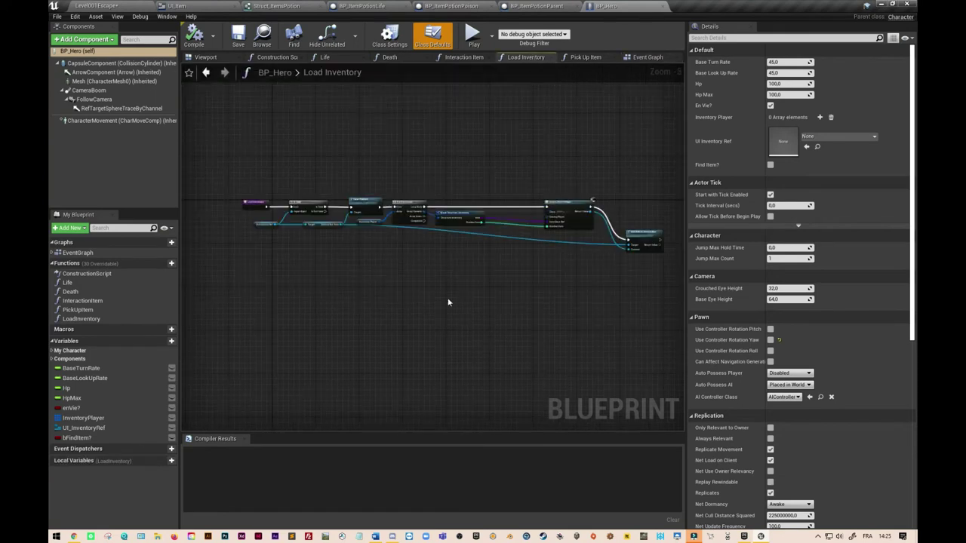
pyautogui.scroll(1, 373, 265)
pyautogui.scroll(1, 360, 257)
pyautogui.scroll(1, 361, 257)
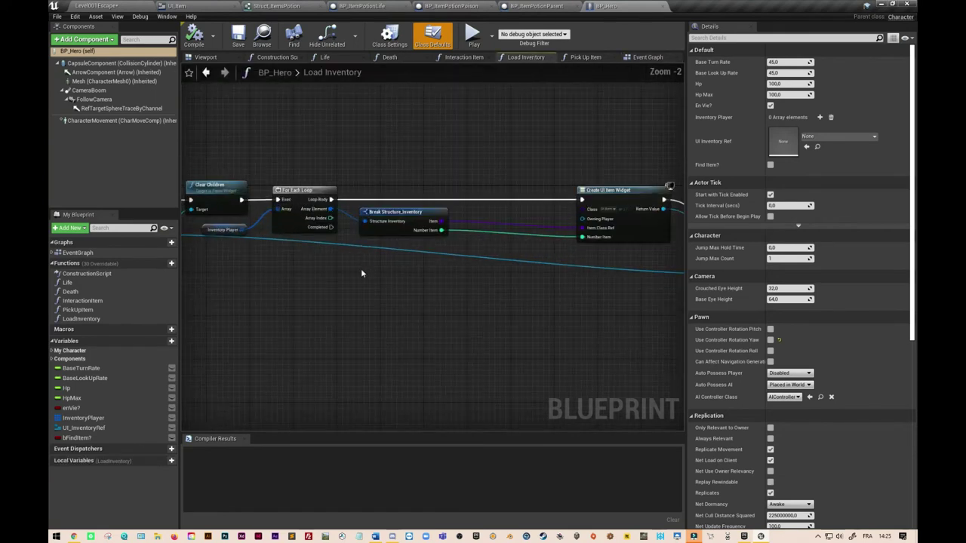
pyautogui.scroll(1, 363, 271)
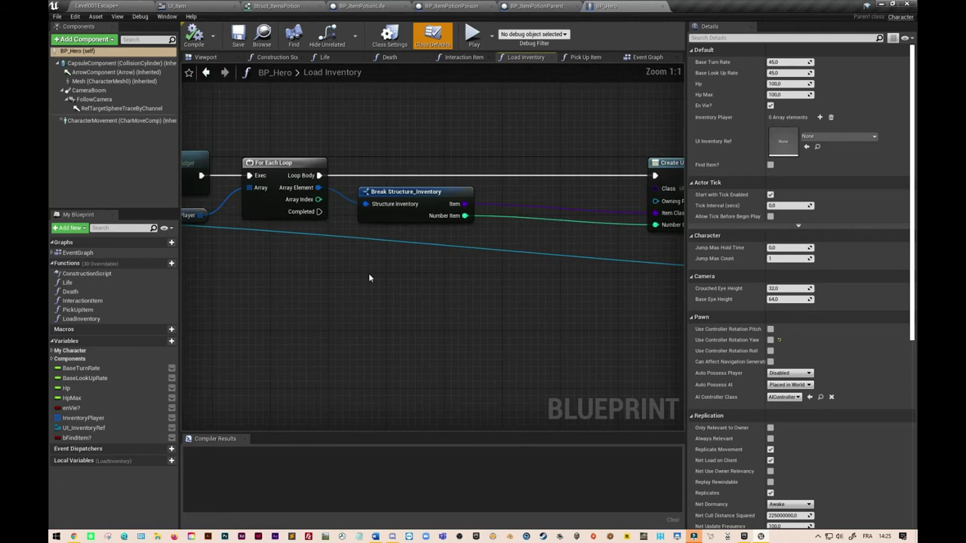
pyautogui.scroll(1, 308, 286)
pyautogui.moveTo(336, 265); pyautogui.dragTo(333, 266, button='right')
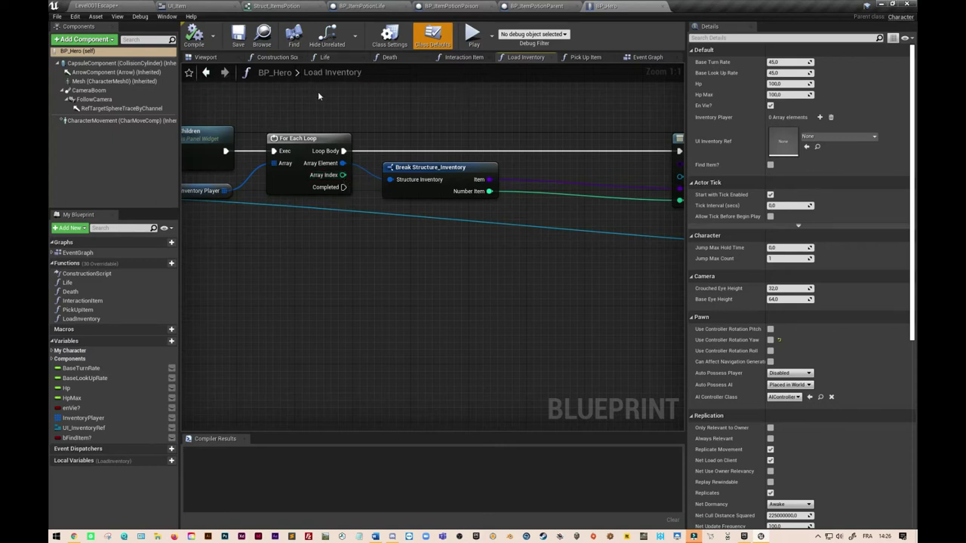
# Add a new variable named IndexItem to the UI_Item widget blueprint
pyautogui.click(224, 7)
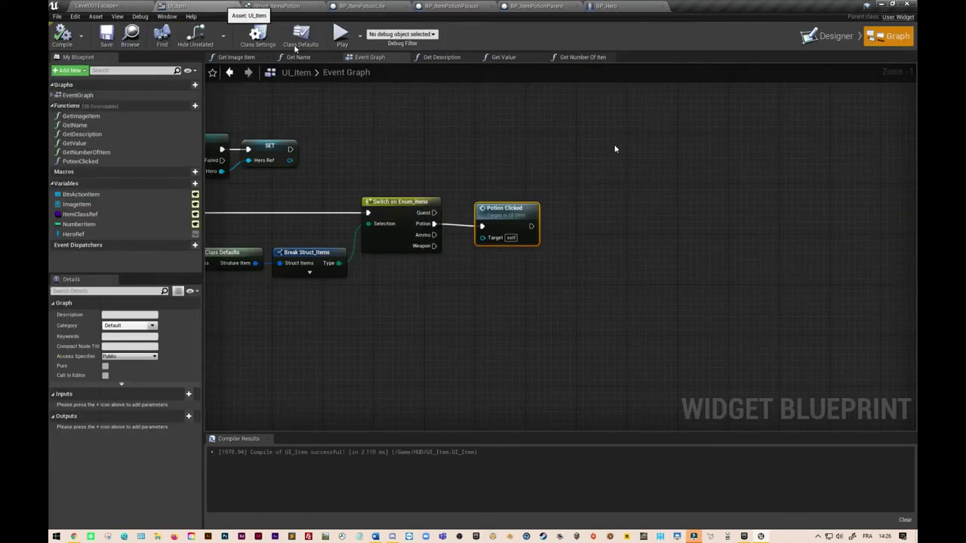
pyautogui.click(179, 186)
pyautogui.press('BackSpace')
pyautogui.write('Item')
pyautogui.press('Return')
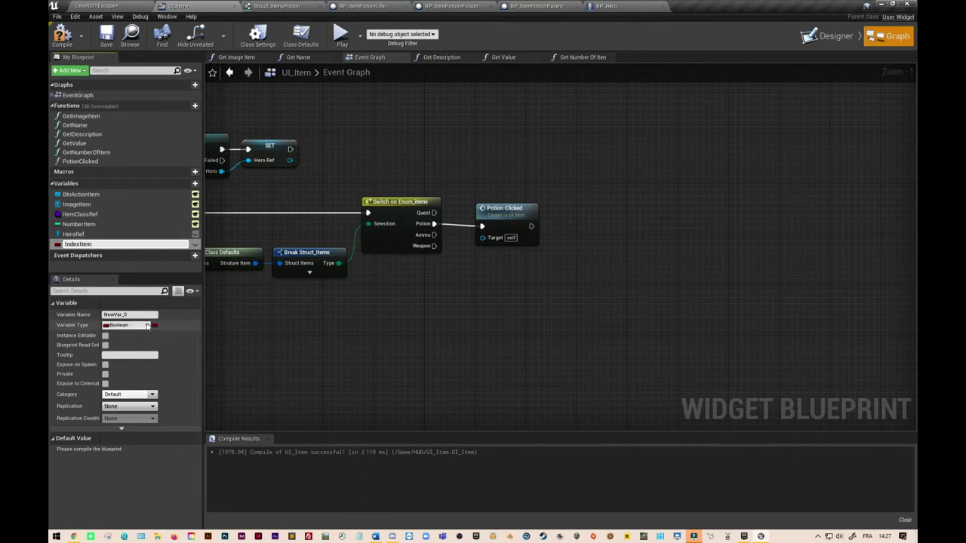
# Make IndexItem an Integer with Instance Editable and Expose on Spawn ticked
pyautogui.click(147, 325)
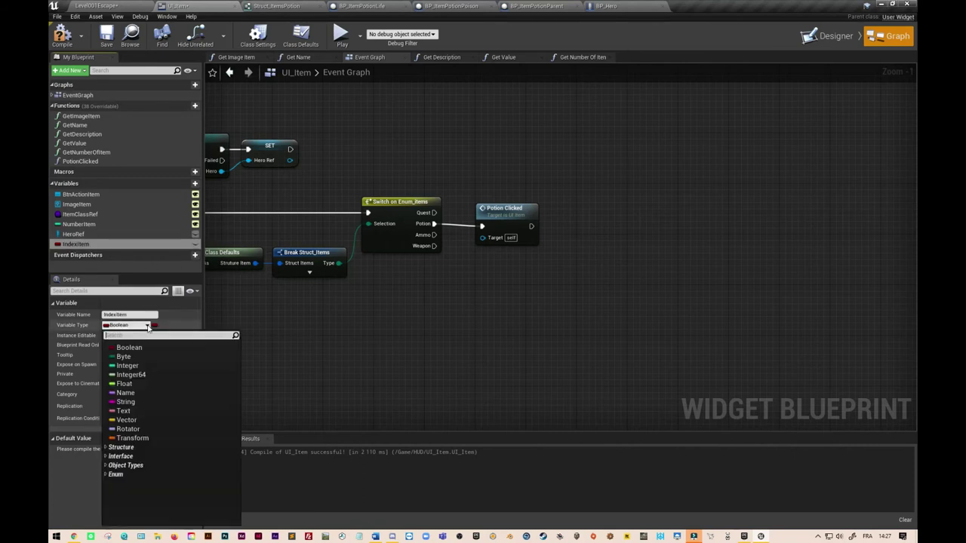
pyautogui.click(129, 366)
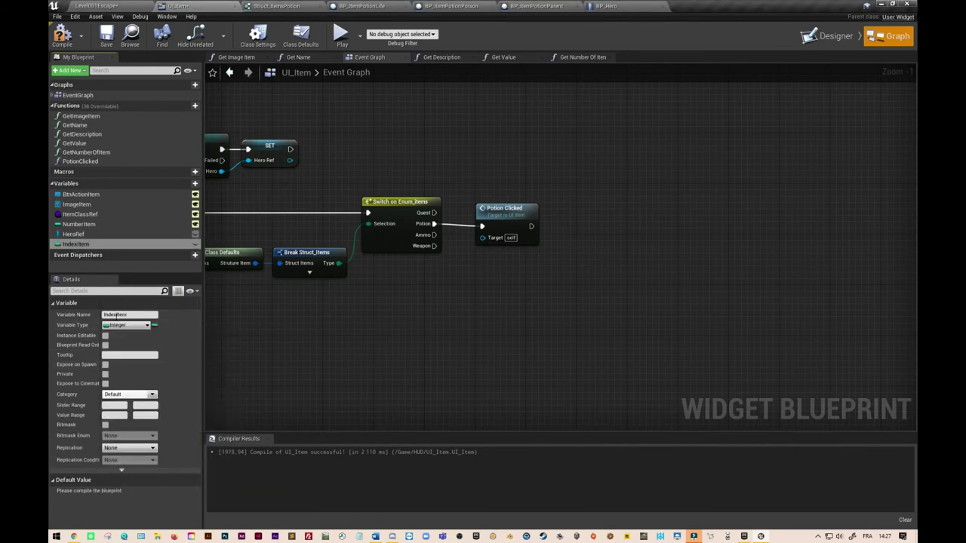
pyautogui.click(104, 336)
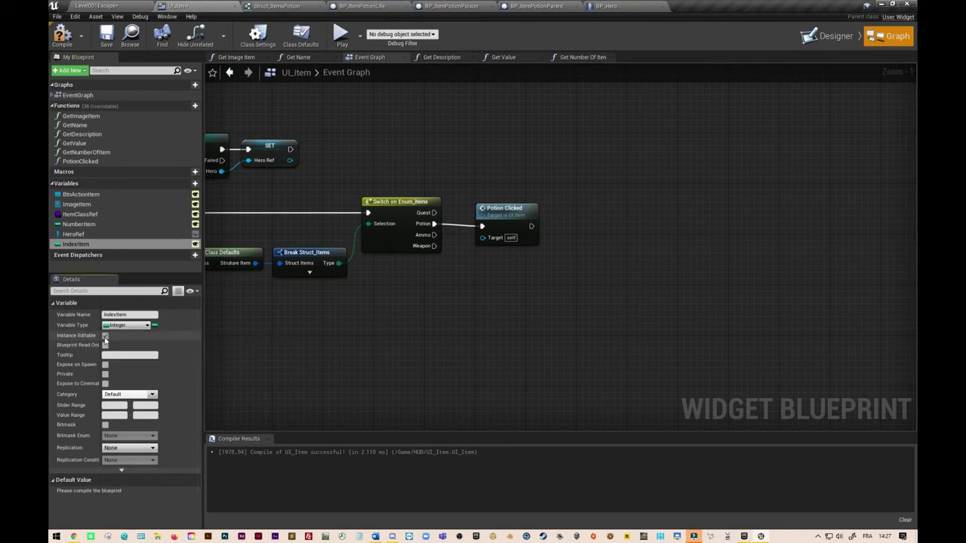
pyautogui.click(105, 366)
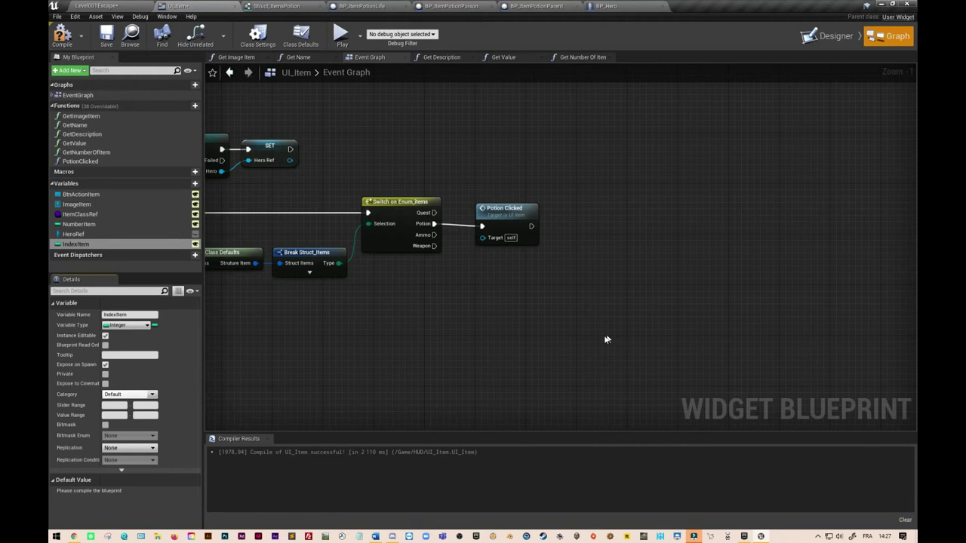
pyautogui.click(627, 7)
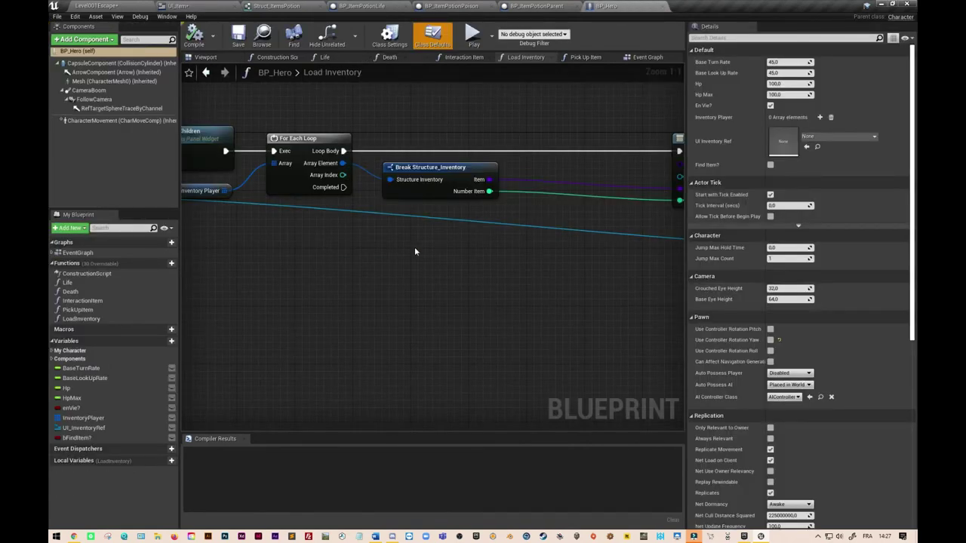
# Save UI_Item and refresh the Create UI Item Widget node so its Index Item pin appears
pyautogui.moveTo(476, 295); pyautogui.dragTo(306, 284, button='right')
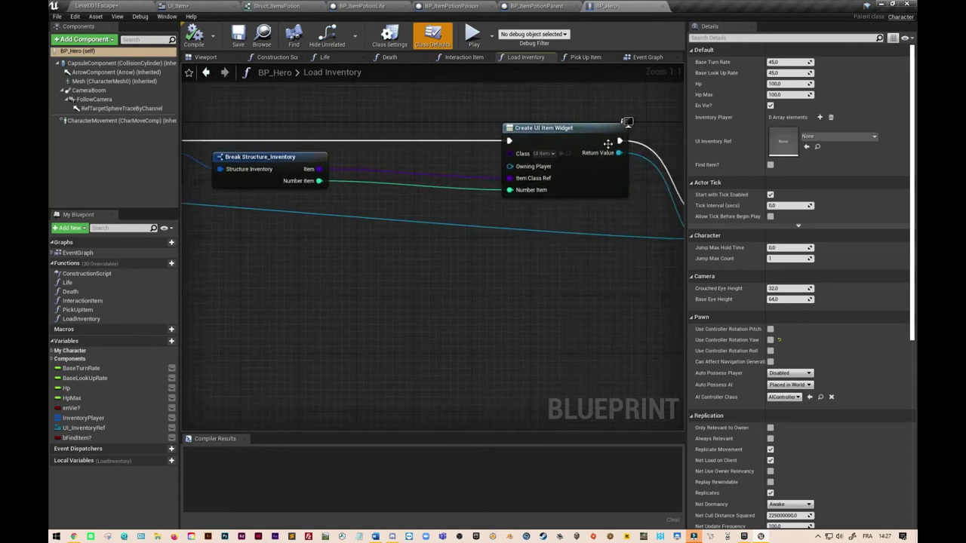
pyautogui.click(579, 141)
pyautogui.rightClick(579, 176)
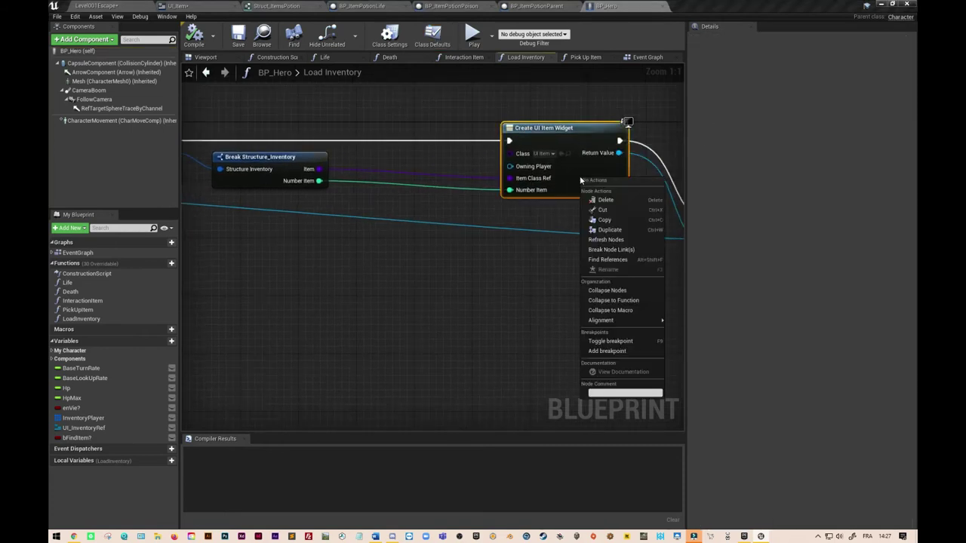
pyautogui.moveTo(623, 320)
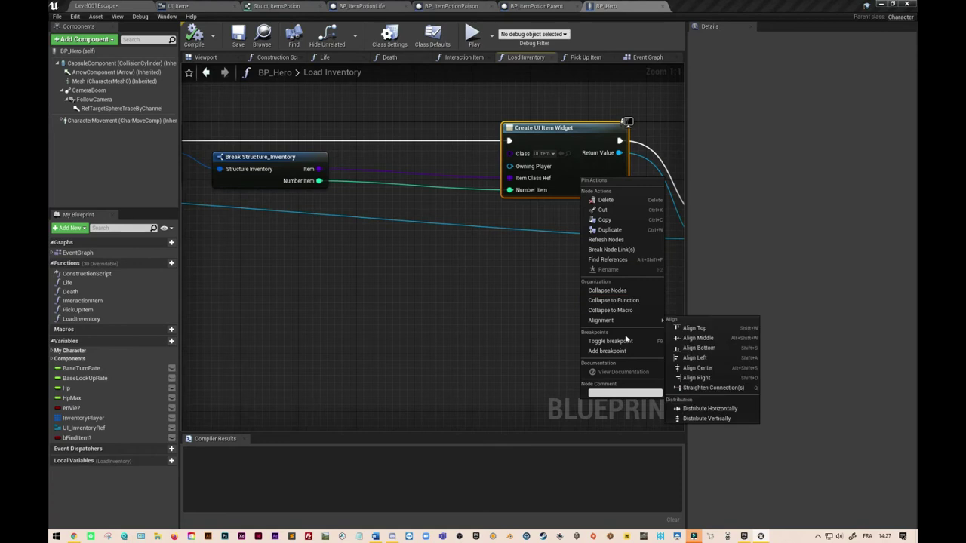
pyautogui.click(614, 240)
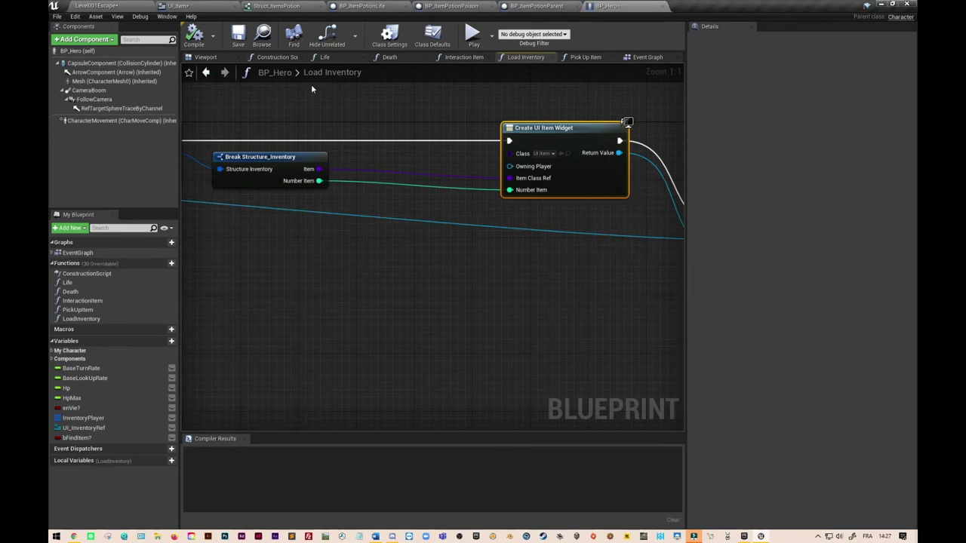
pyautogui.click(208, 9)
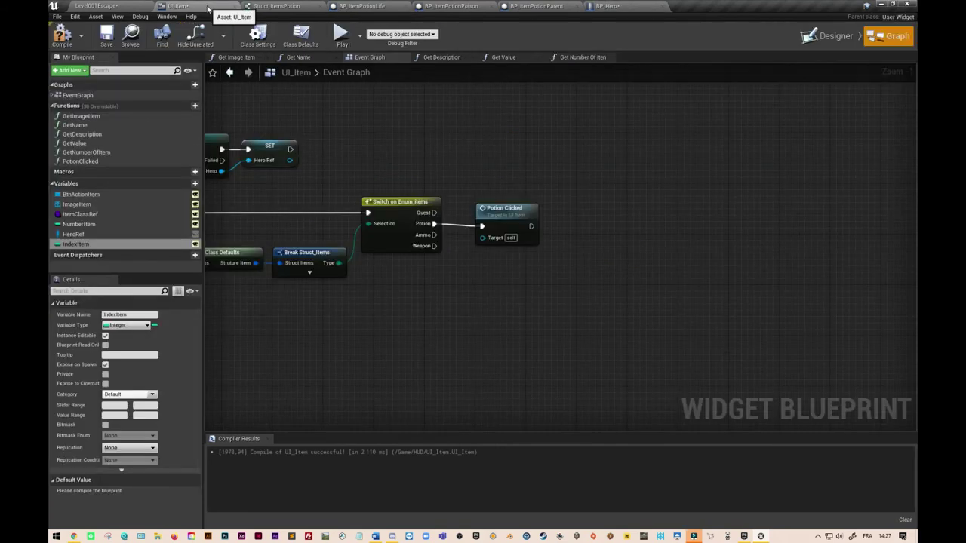
pyautogui.click(106, 41)
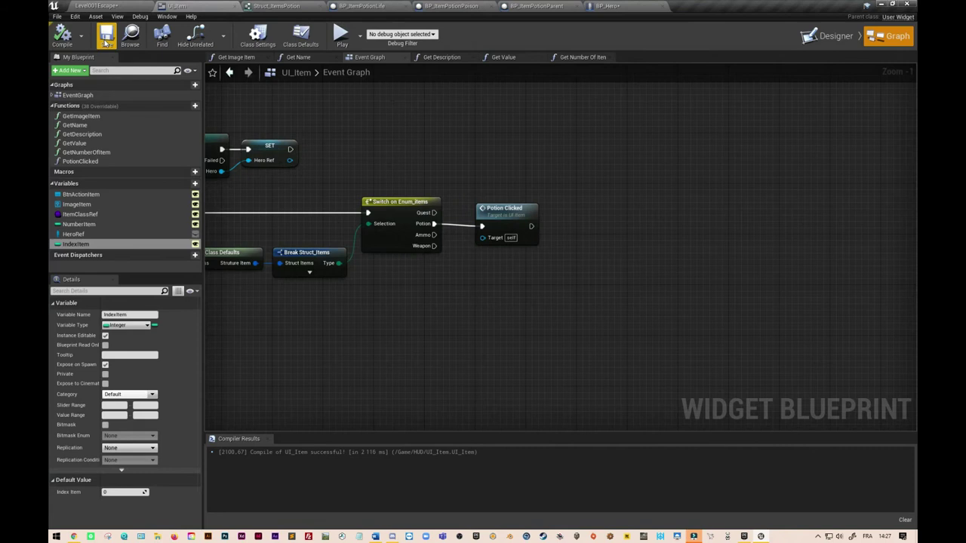
pyautogui.click(636, 9)
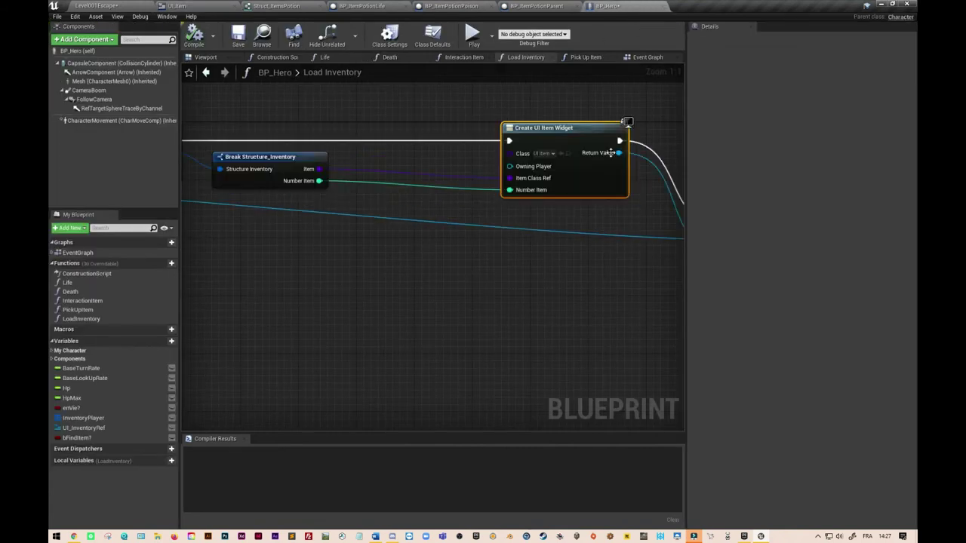
pyautogui.rightClick(571, 175)
pyautogui.click(614, 240)
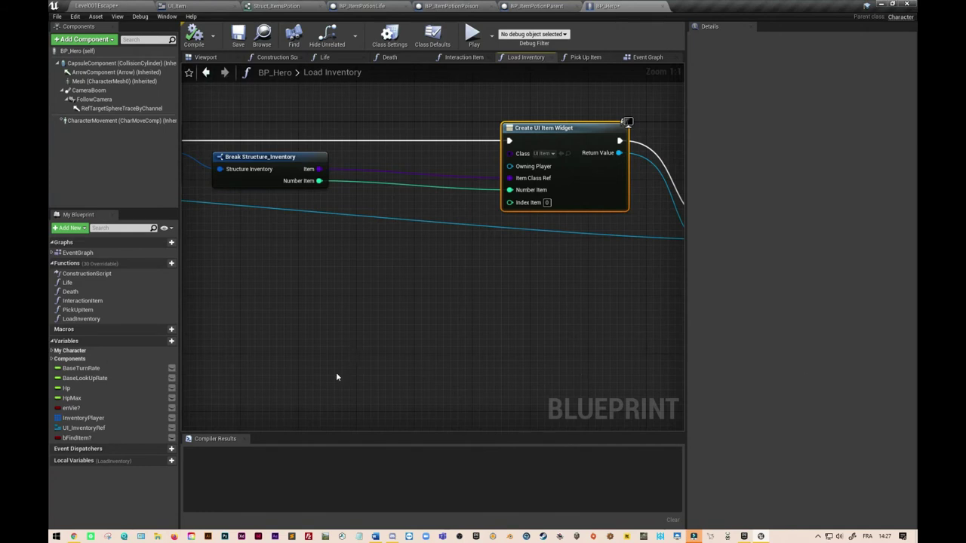
# Wire For Each Loop's Array Index into Index Item, tidying the wire with a reroute point
pyautogui.moveTo(337, 376); pyautogui.dragTo(448, 390, button='right')
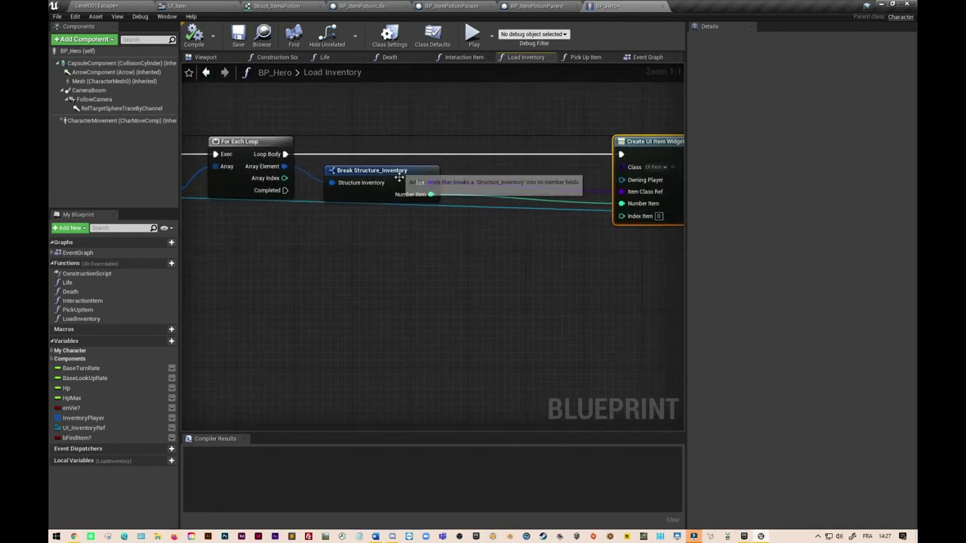
pyautogui.moveTo(398, 176); pyautogui.dragTo(451, 170)
pyautogui.moveTo(284, 178); pyautogui.dragTo(621, 216)
pyautogui.doubleClick(491, 204)
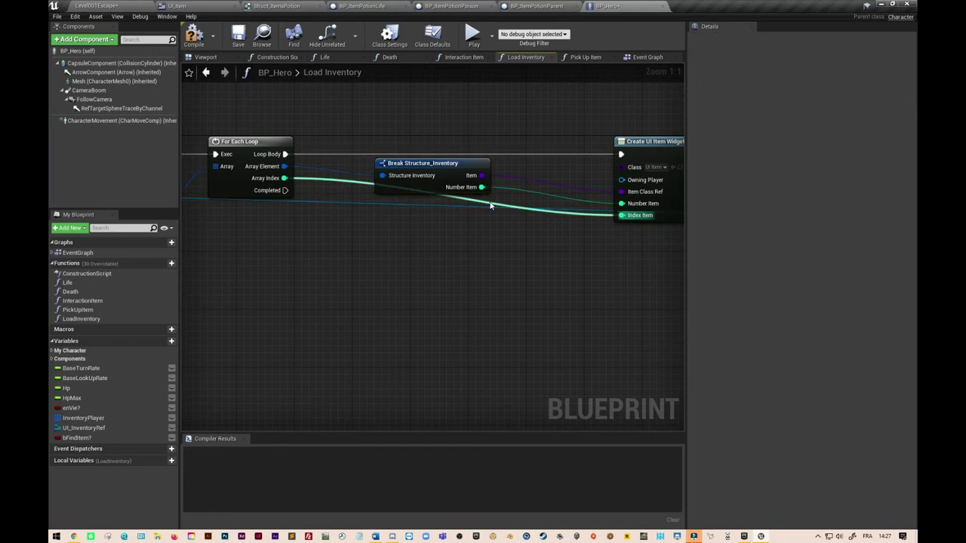
pyautogui.moveTo(492, 200); pyautogui.dragTo(333, 214)
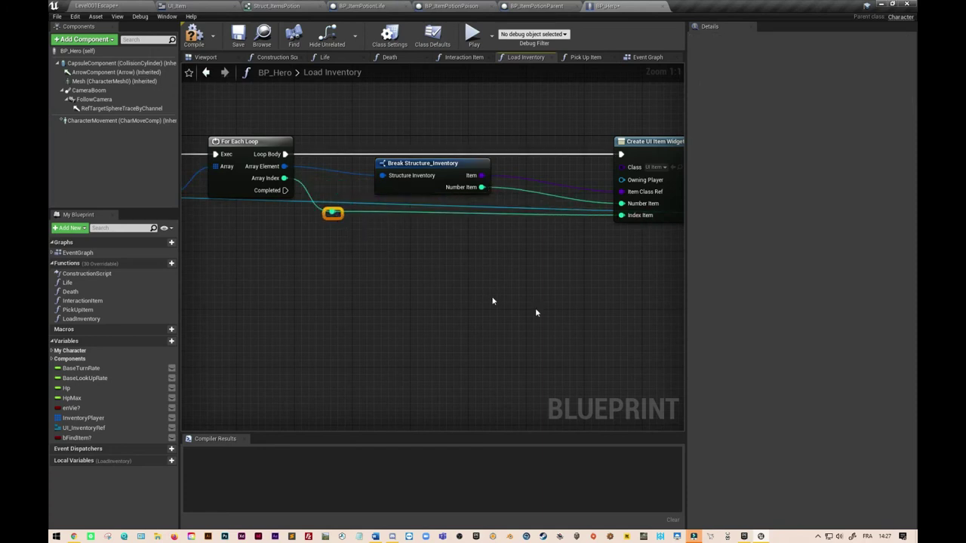
pyautogui.moveTo(492, 296); pyautogui.dragTo(428, 277, button='right')
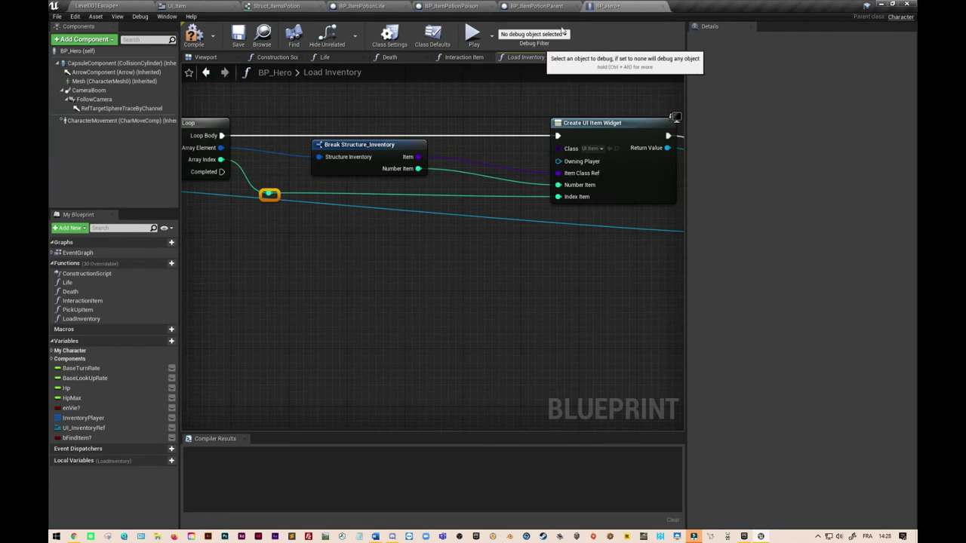
pyautogui.click(177, 5)
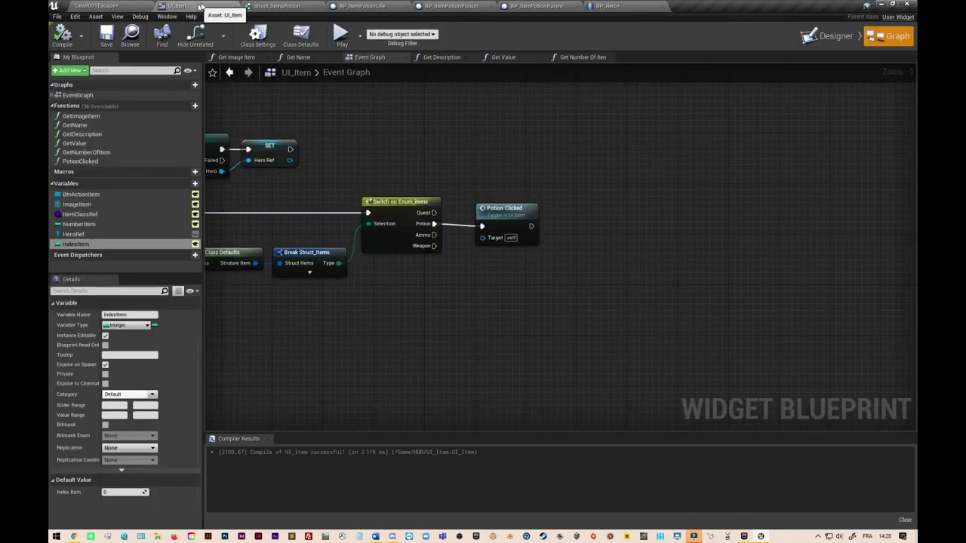
pyautogui.moveTo(498, 177); pyautogui.dragTo(442, 188, button='right')
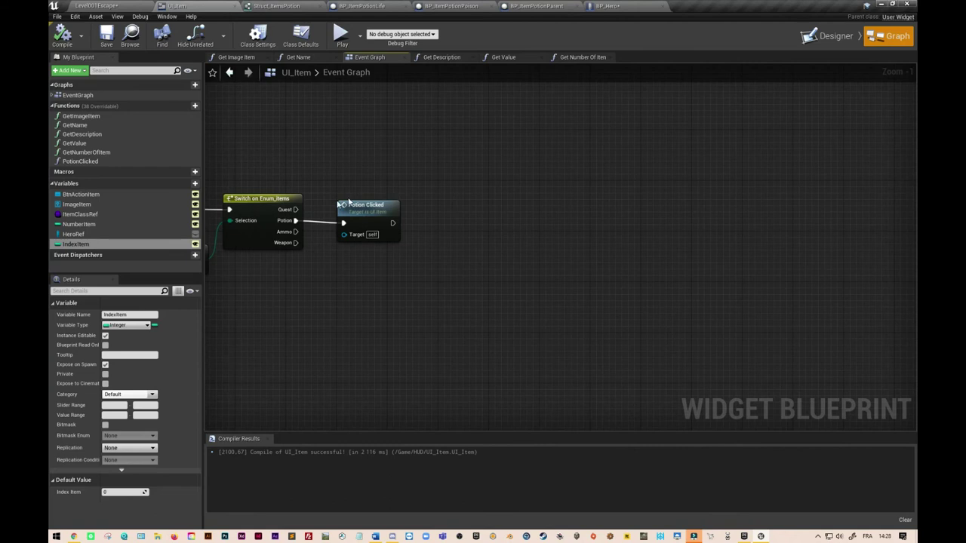
# Shift Switch and Potion Clicked left, then add a Hero Ref getter feeding Get Inventory Player
pyautogui.click(379, 204)
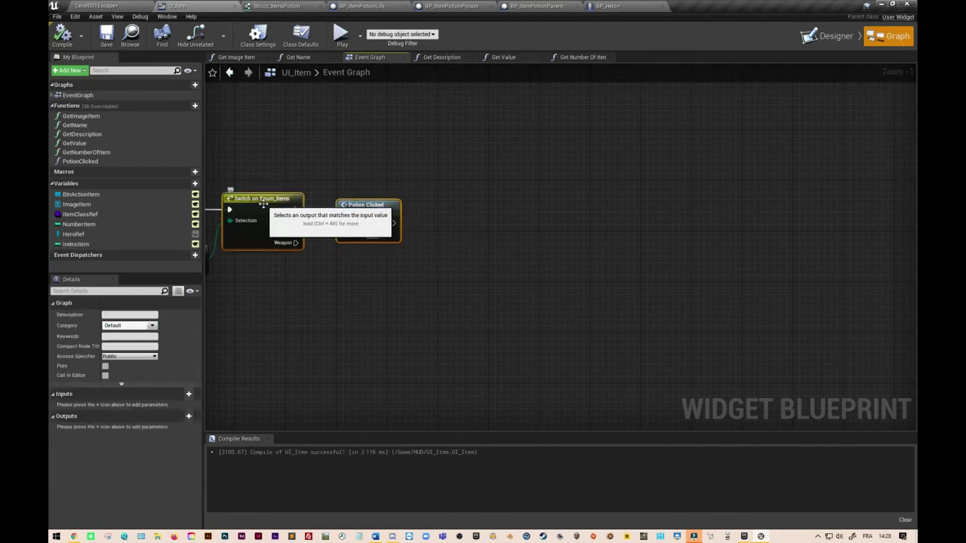
pyautogui.keyDown('shift'); pyautogui.click(262, 199); pyautogui.keyUp('shift')
pyautogui.moveTo(453, 224); pyautogui.dragTo(421, 227, button='right')
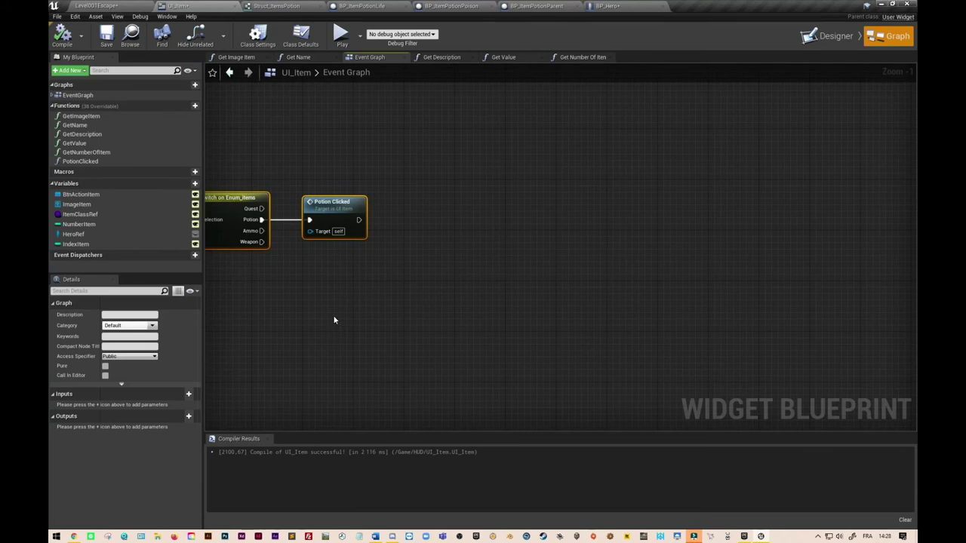
pyautogui.moveTo(73, 234); pyautogui.dragTo(409, 255)
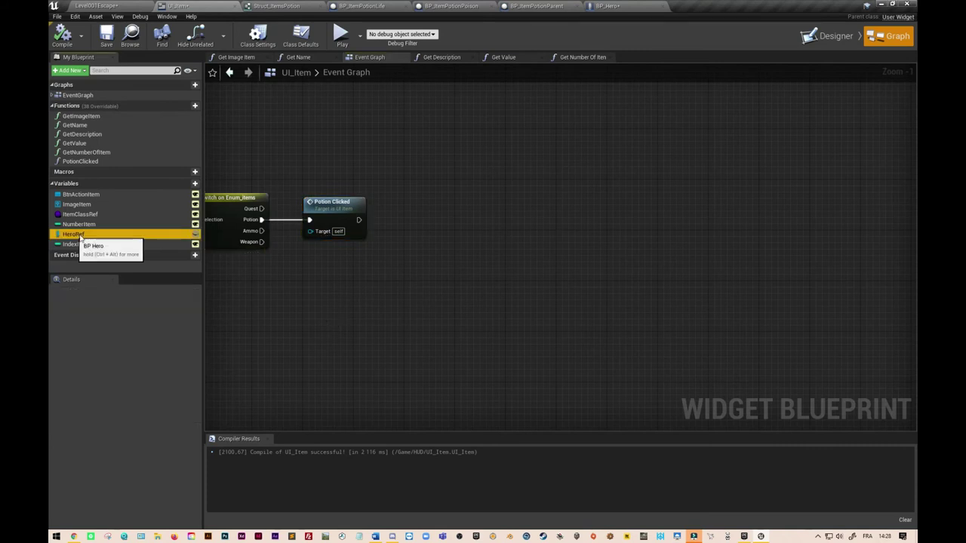
pyautogui.click(431, 263)
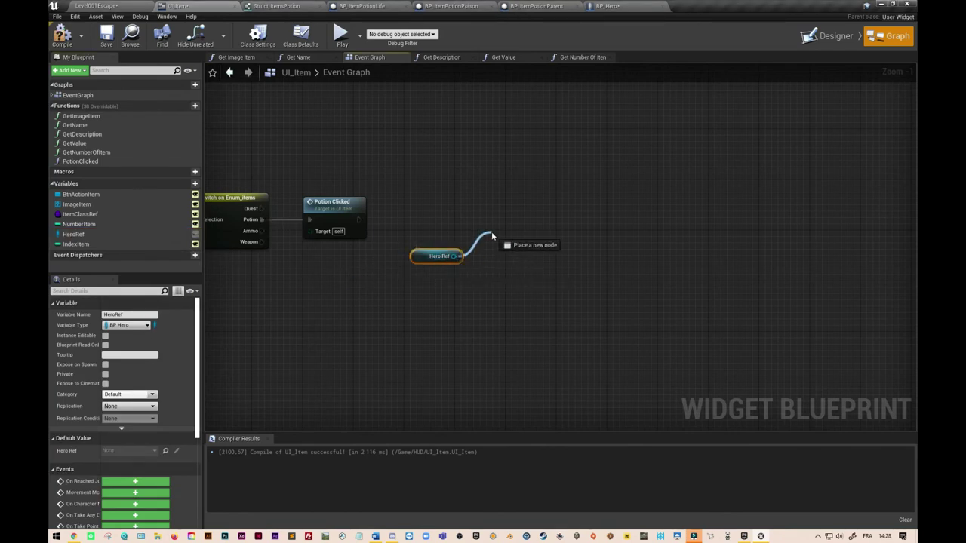
pyautogui.moveTo(453, 256); pyautogui.dragTo(492, 237)
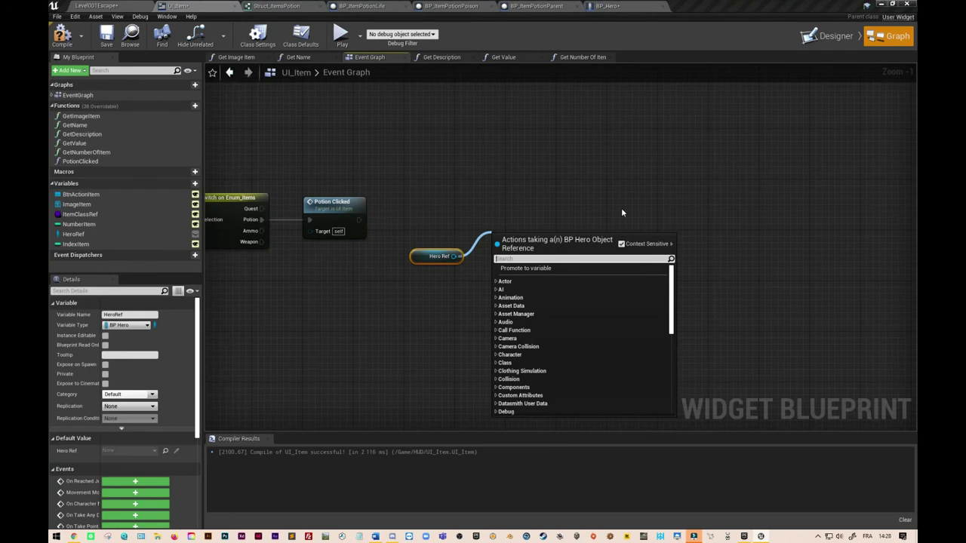
pyautogui.write('inven')
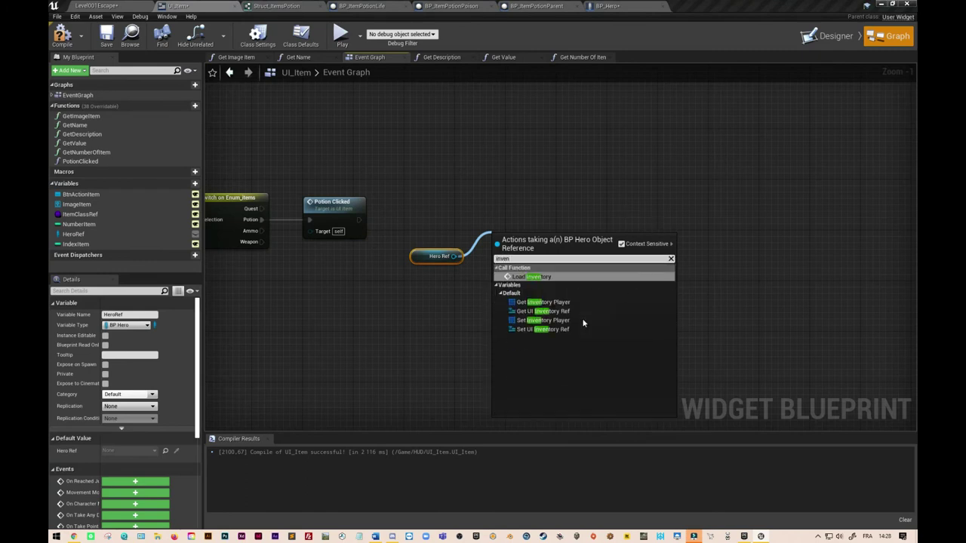
pyautogui.click(544, 301)
pyautogui.moveTo(533, 240); pyautogui.dragTo(430, 242)
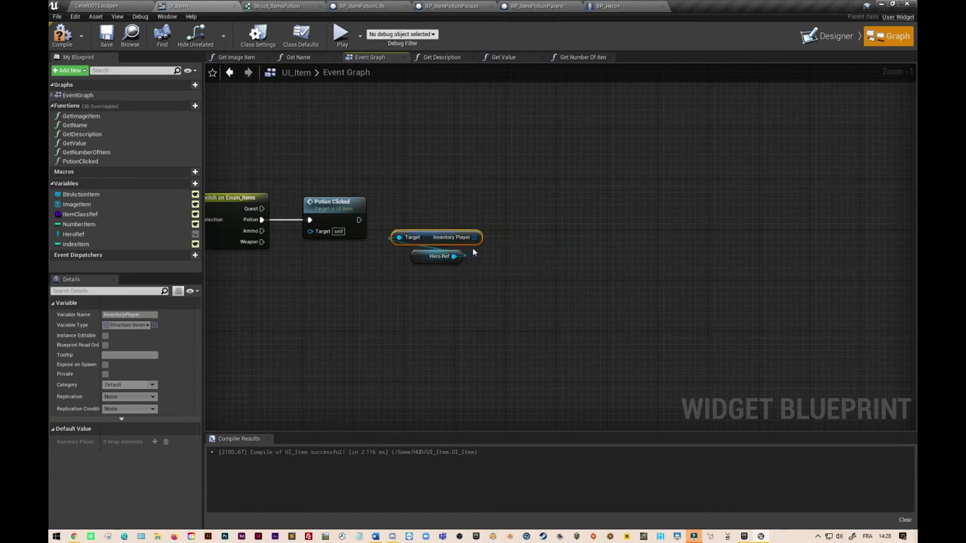
# Add a Remove Index node acting on the Inventory Player array
pyautogui.moveTo(477, 237); pyautogui.dragTo(544, 218)
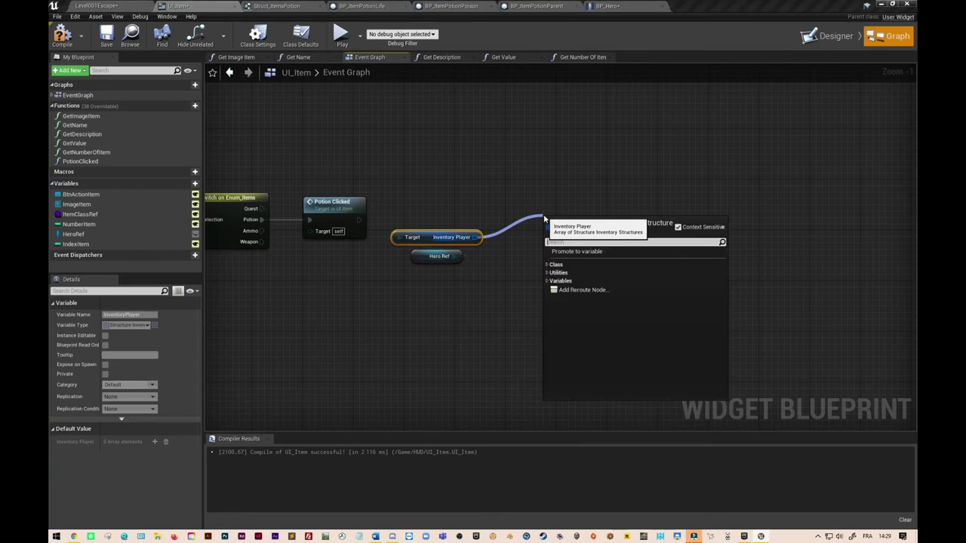
pyautogui.write('remove')
pyautogui.press('Up')
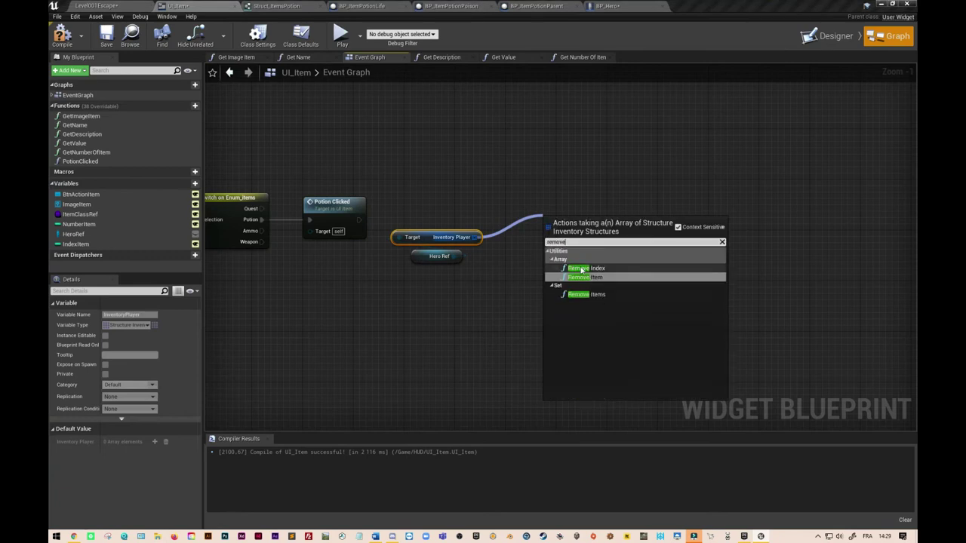
pyautogui.press('Return')
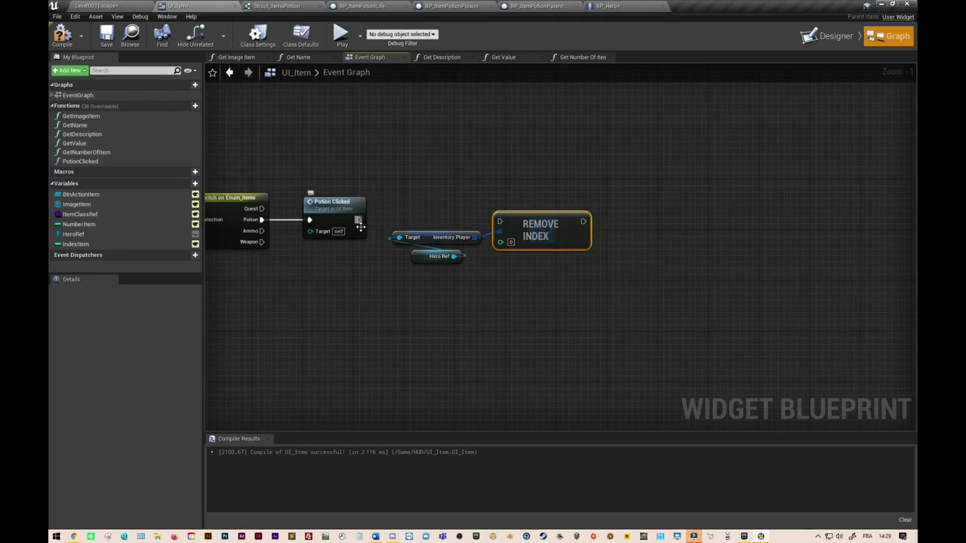
# Run Remove Index from Potion Clicked and plug the IndexItem variable into its index pin
pyautogui.moveTo(359, 219); pyautogui.dragTo(501, 223)
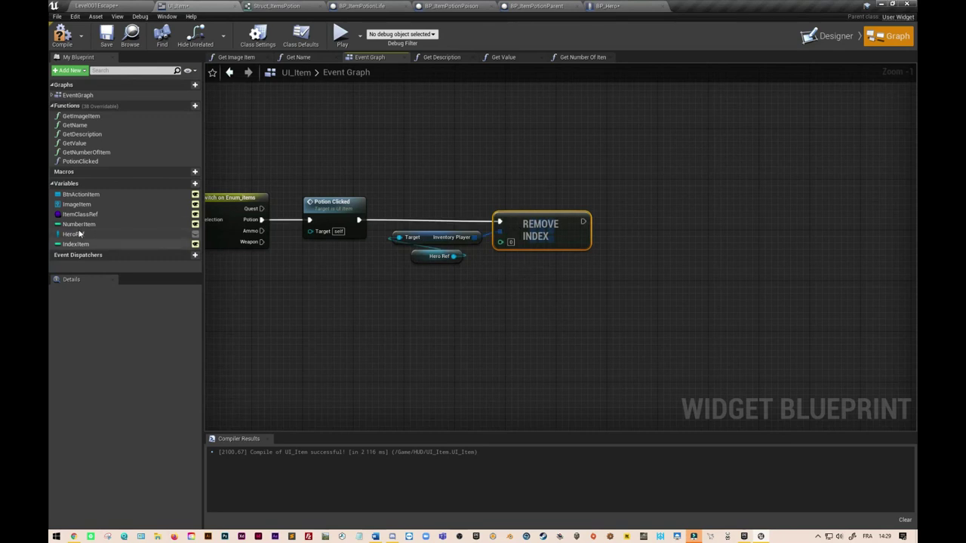
pyautogui.moveTo(75, 244)
pyautogui.mouseDown()
pyautogui.moveTo(508, 257)
pyautogui.moveTo(499, 243)
pyautogui.moveTo(466, 280)
pyautogui.mouseUp()
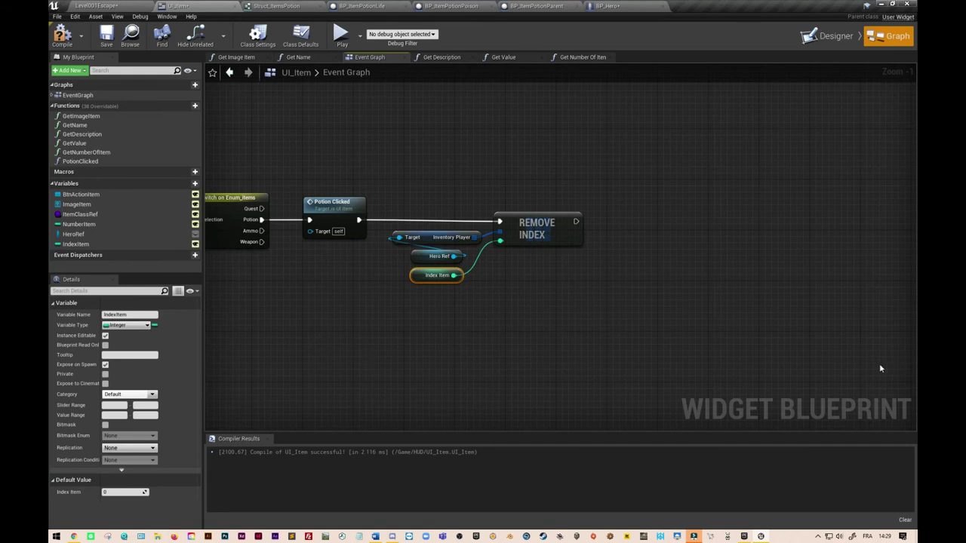
pyautogui.moveTo(589, 286); pyautogui.dragTo(462, 276, button='right')
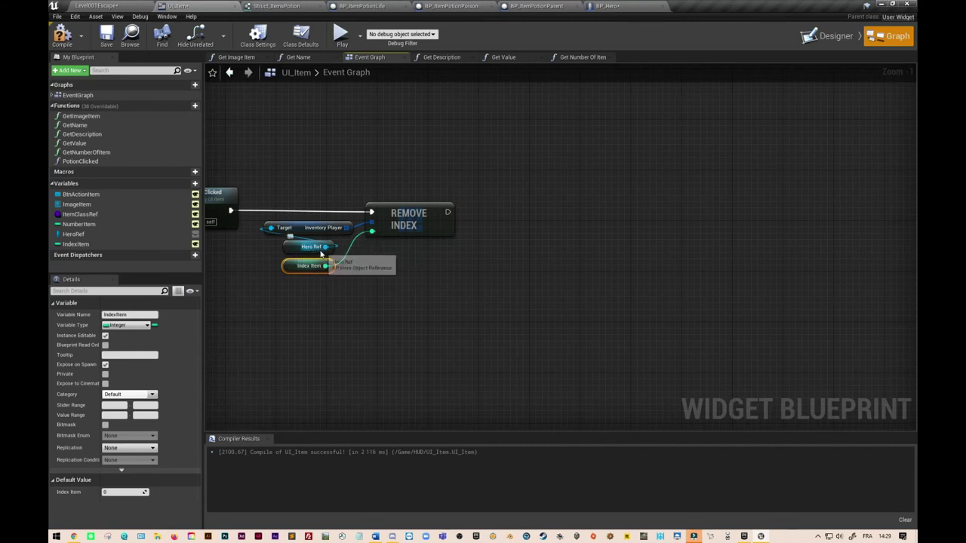
# Call Load Inventory on a new Hero Ref getter after Remove Index, then save UI_Item
pyautogui.moveTo(74, 234); pyautogui.dragTo(425, 261)
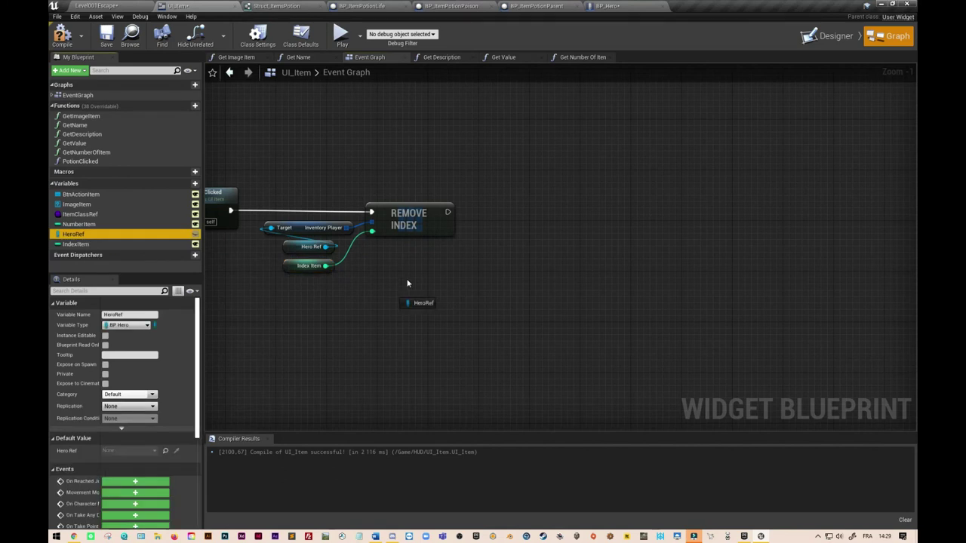
pyautogui.click(447, 270)
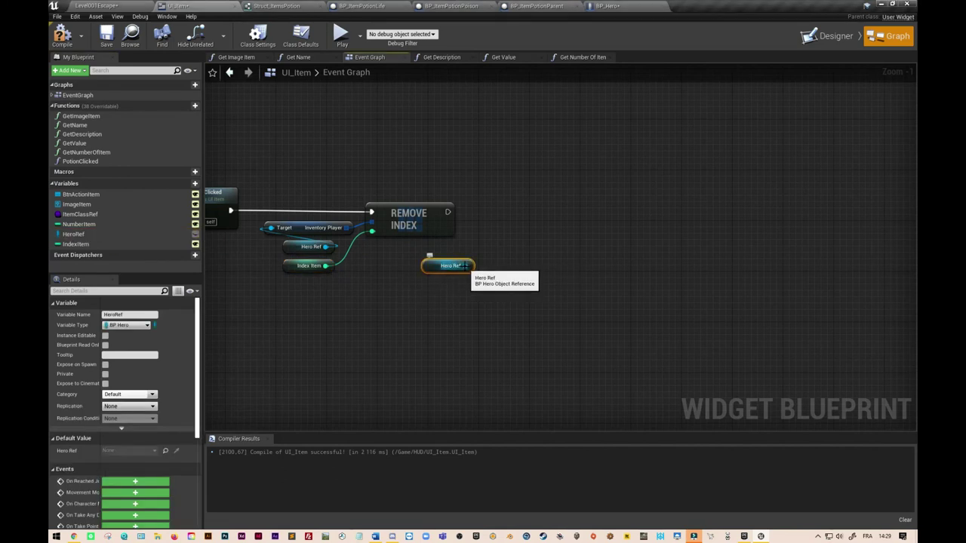
pyautogui.moveTo(466, 267); pyautogui.dragTo(497, 231)
pyautogui.write('load')
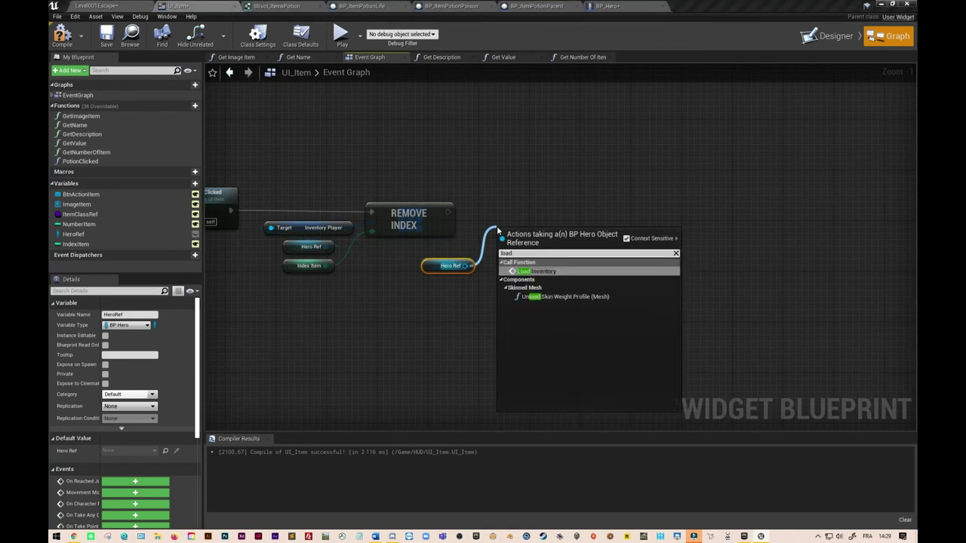
pyautogui.click(536, 271)
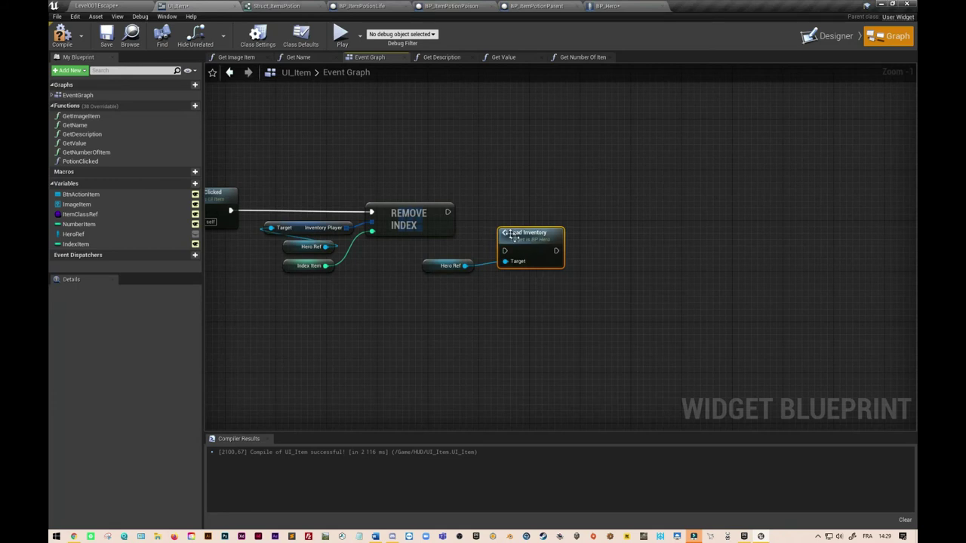
pyautogui.moveTo(521, 202); pyautogui.dragTo(514, 196)
pyautogui.moveTo(448, 212); pyautogui.dragTo(504, 213)
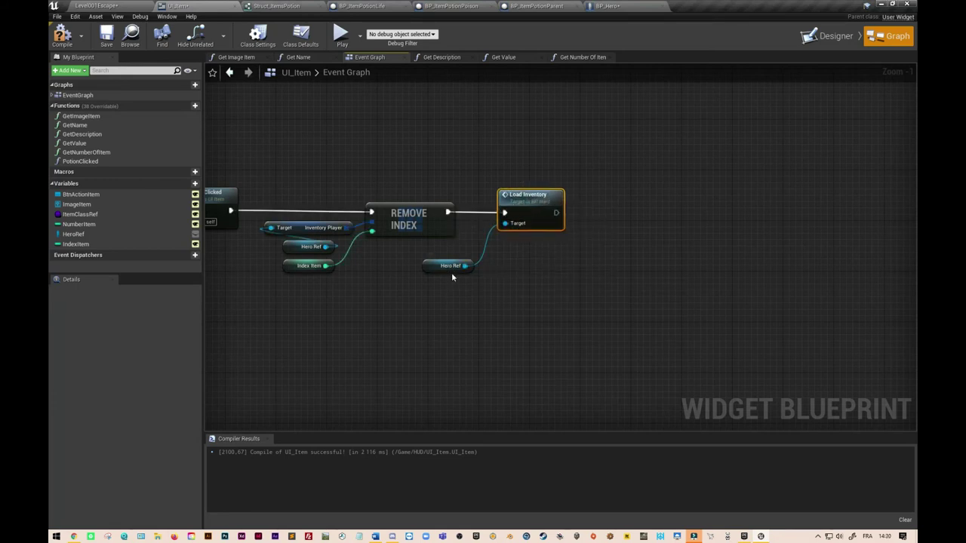
pyautogui.moveTo(452, 273); pyautogui.dragTo(472, 255)
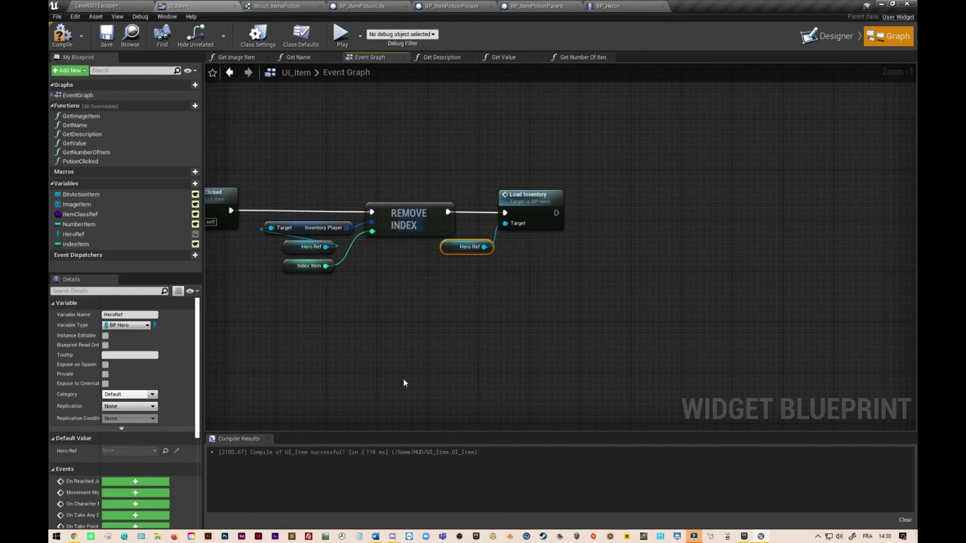
pyautogui.click(107, 42)
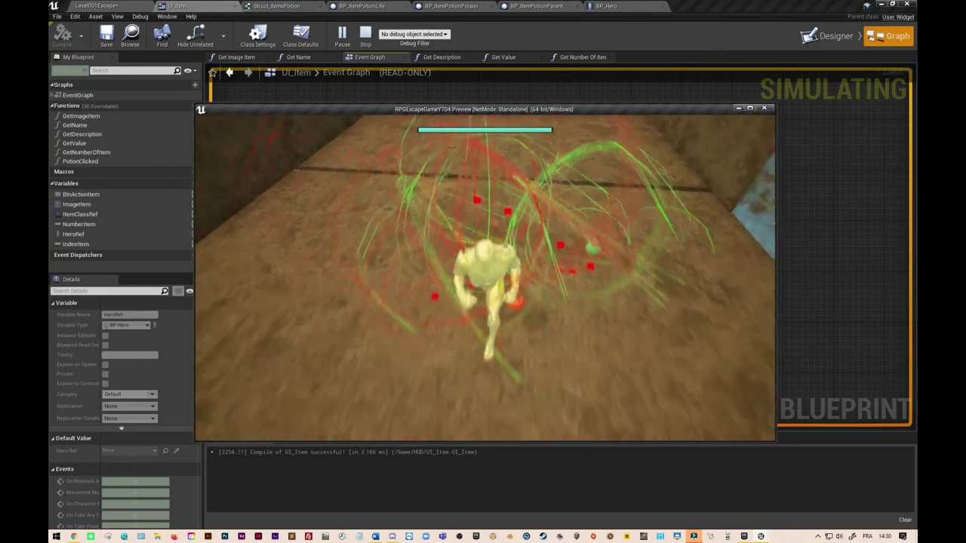
# Play the level, walk over the potions, check the inventory with I, then exit with Esc
pyautogui.press('i')
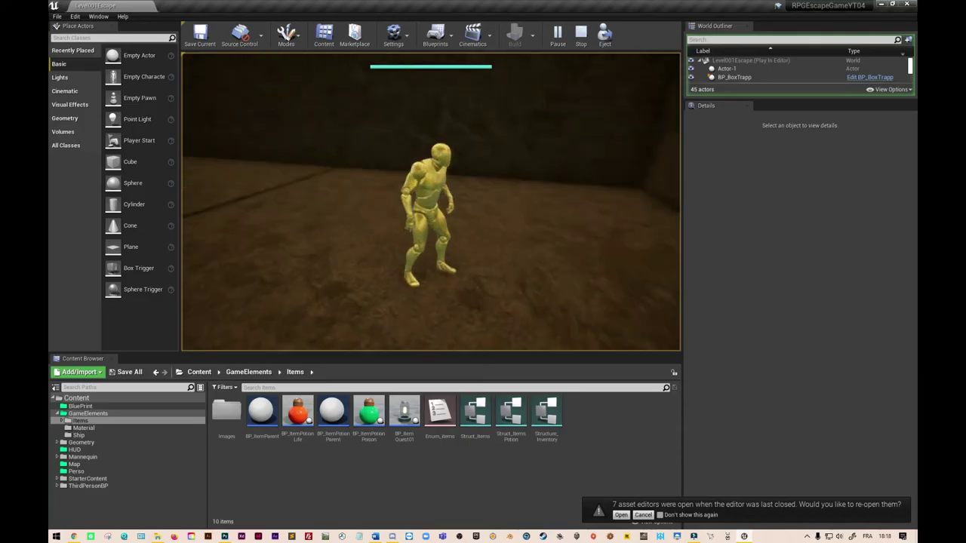
pyautogui.press('w')
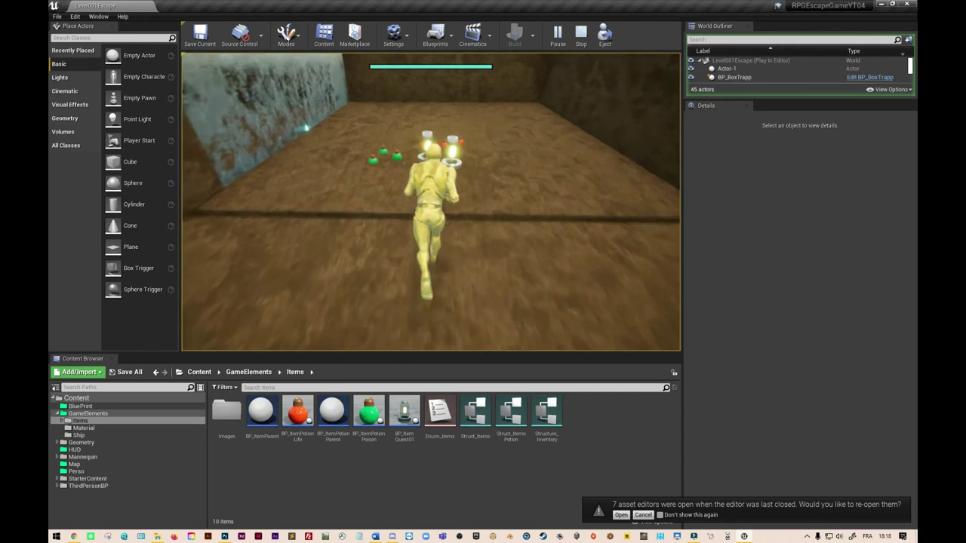
pyautogui.press('w')
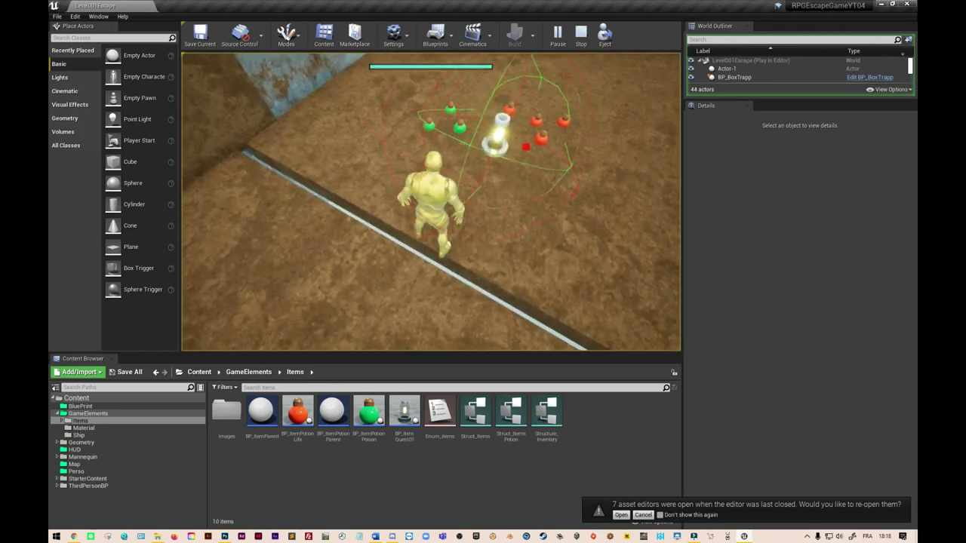
pyautogui.press('w')
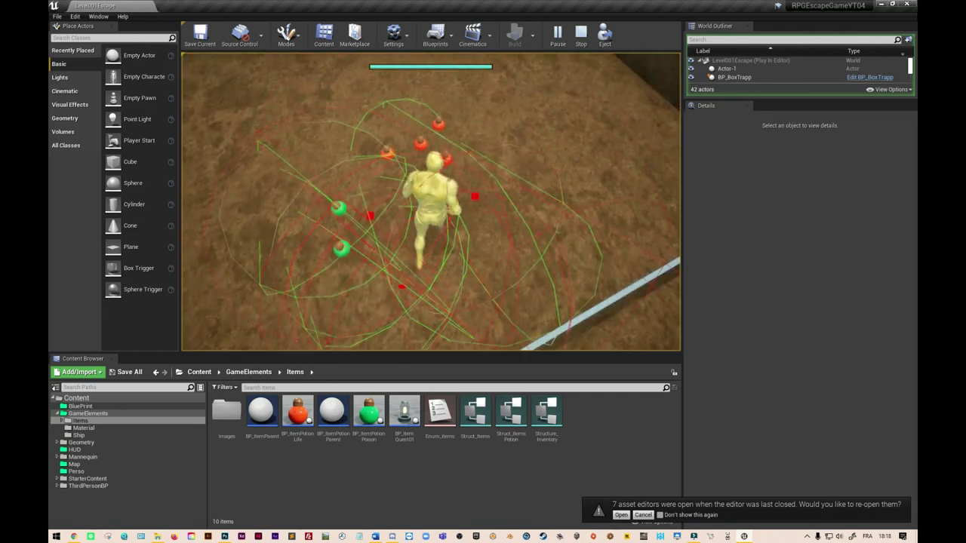
pyautogui.press('w')
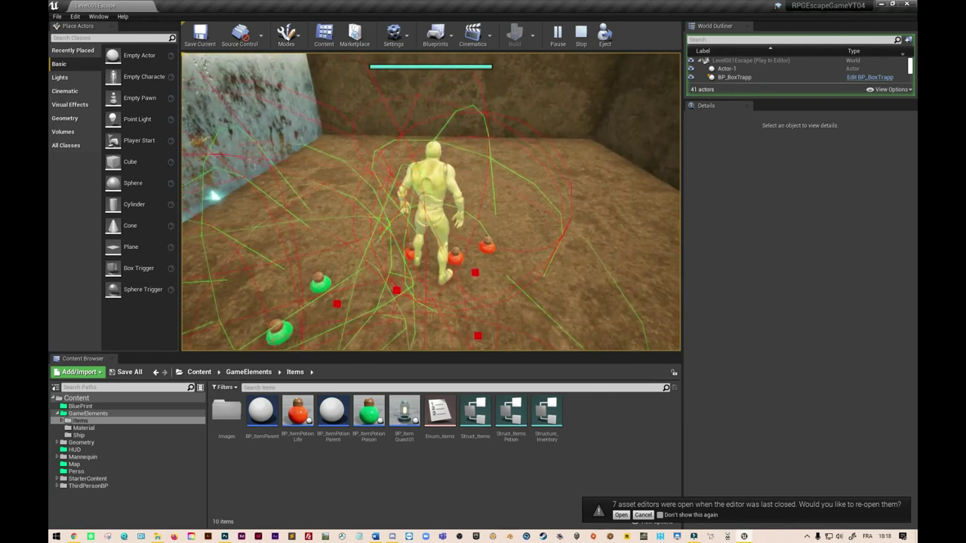
pyautogui.press('i')
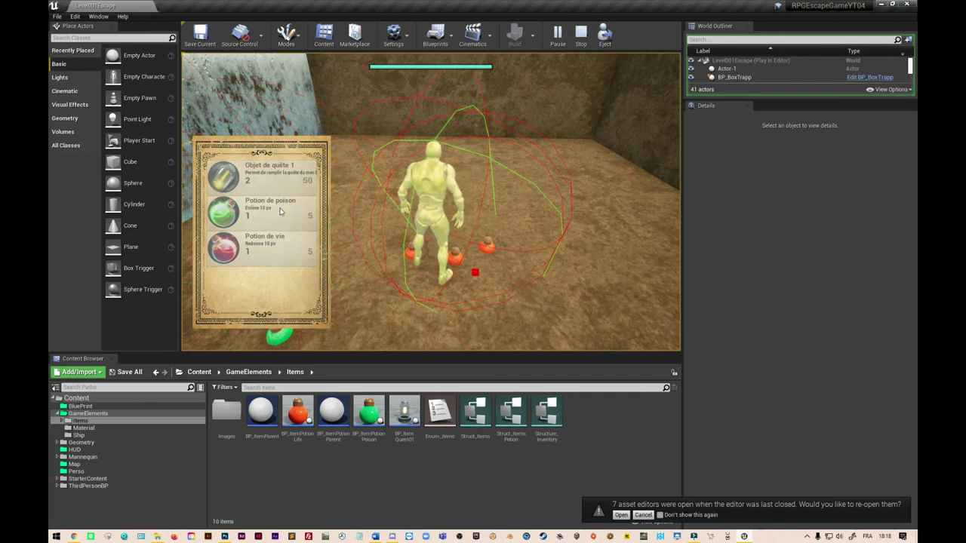
pyautogui.press('Escape')
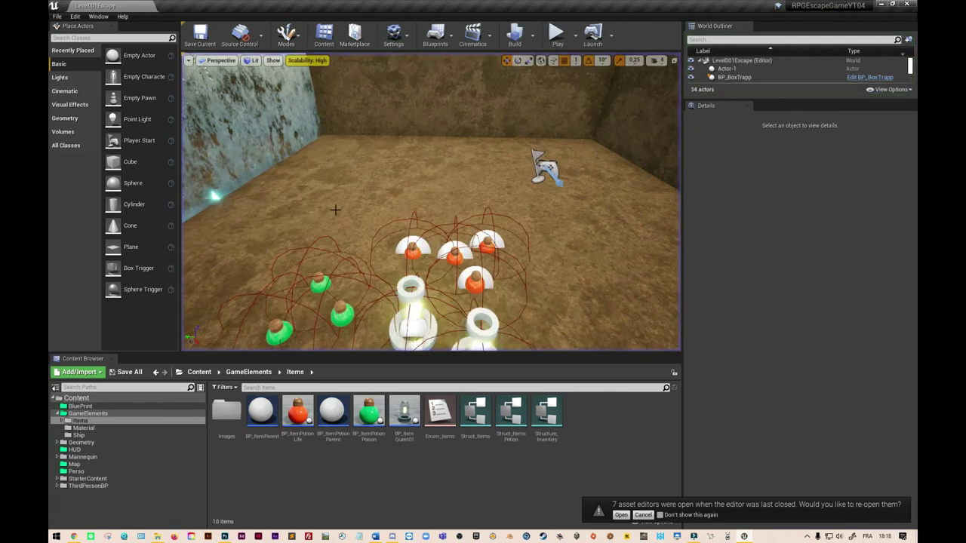
# Open BP_ItemPotionLife, set its Class Defaults item type to Potion, and compile it
pyautogui.doubleClick(298, 411)
pyautogui.click(194, 6)
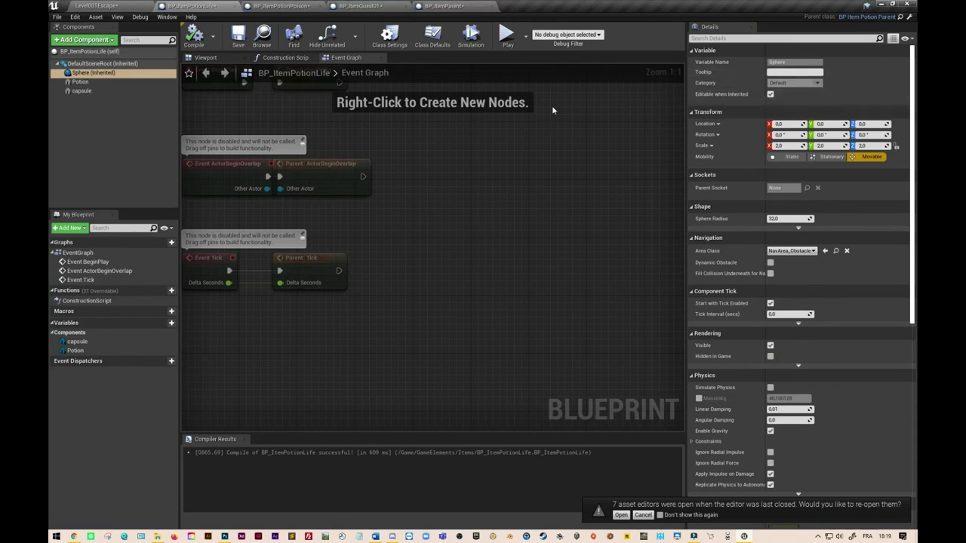
pyautogui.click(98, 65)
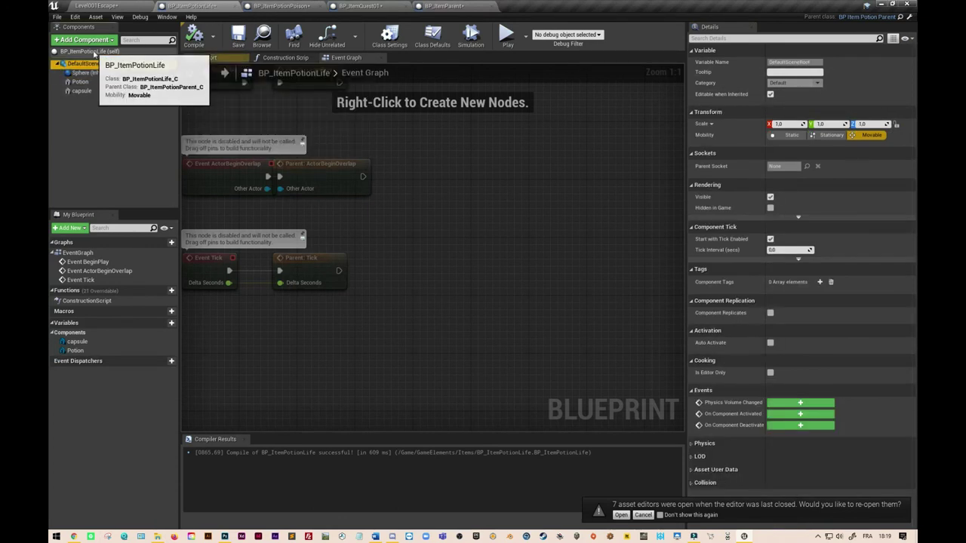
pyautogui.click(76, 52)
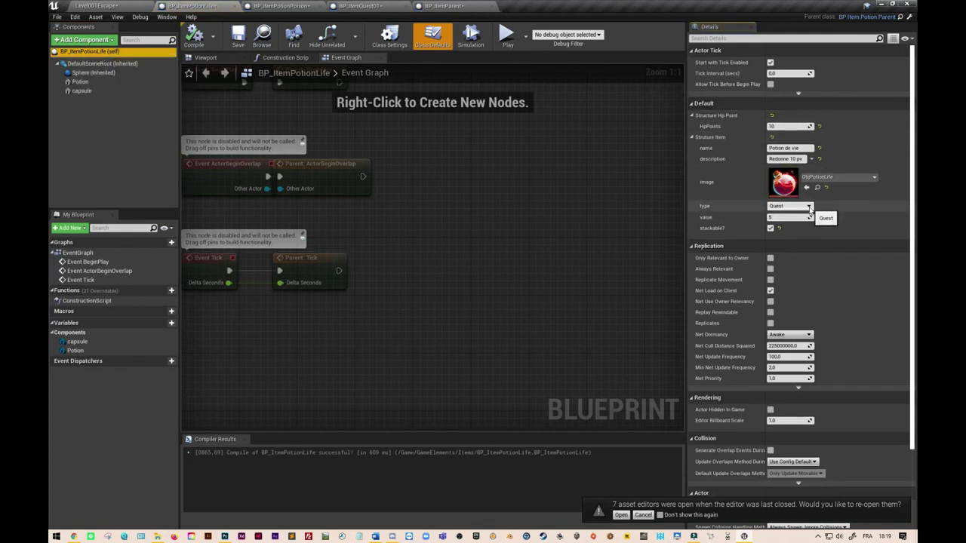
pyautogui.click(808, 207)
pyautogui.click(784, 220)
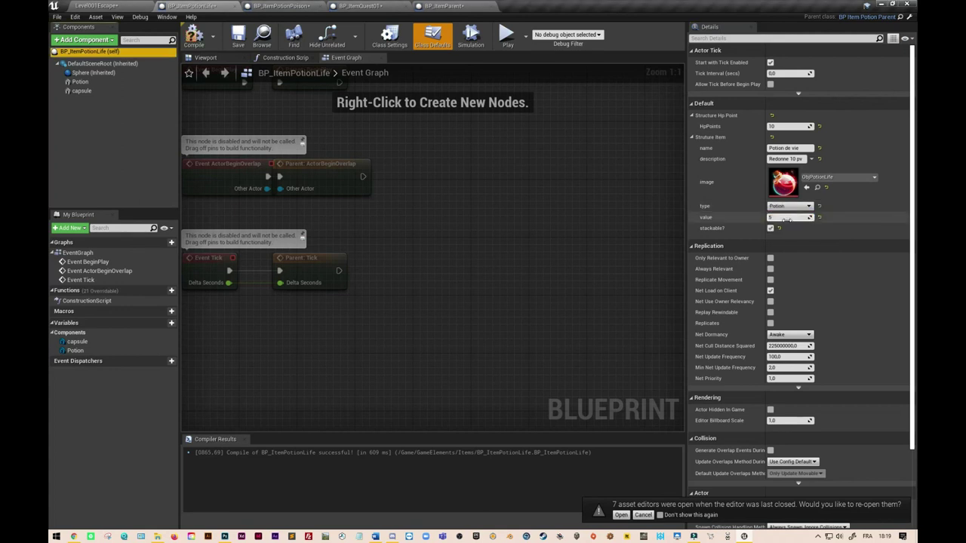
pyautogui.click(202, 39)
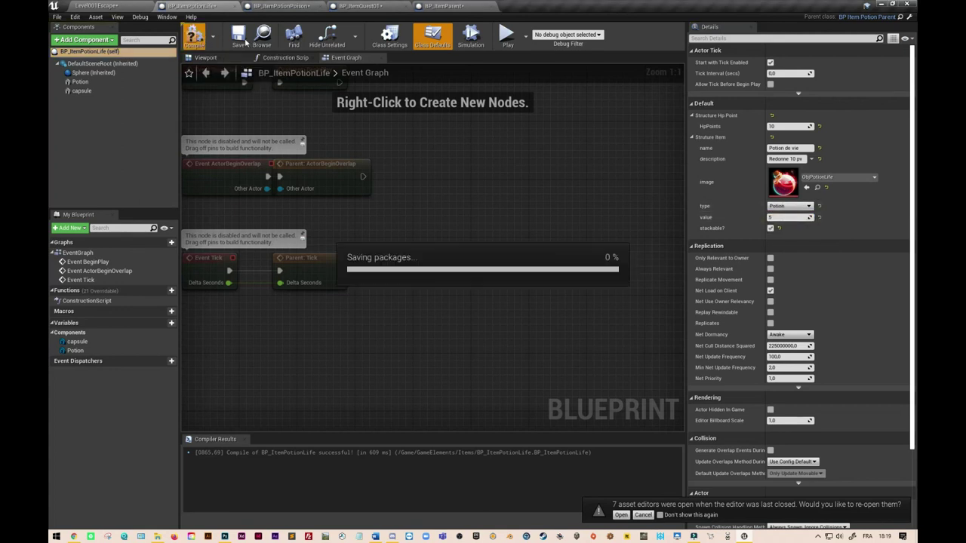
# Set BP_ItemPotionPoison's item type to Potion and compile it
pyautogui.click(298, 8)
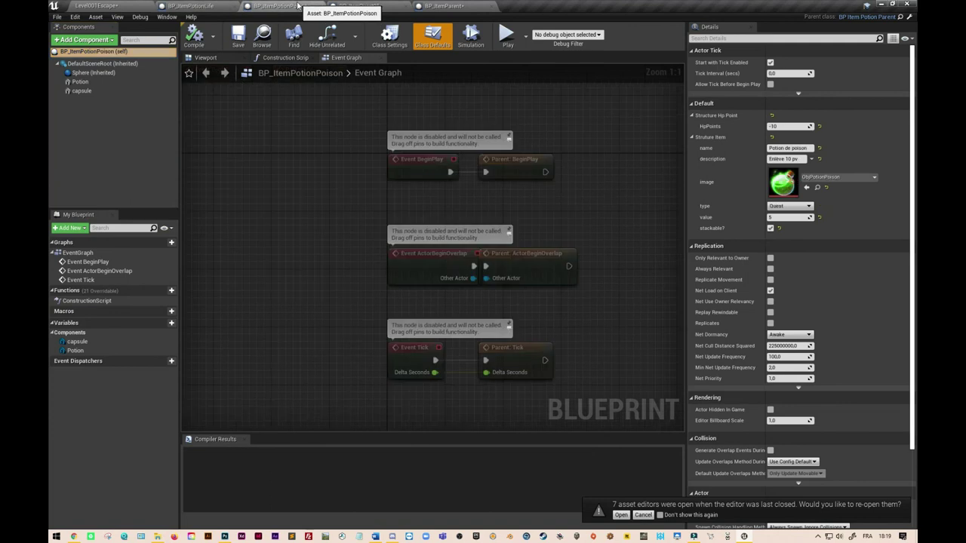
pyautogui.click(810, 207)
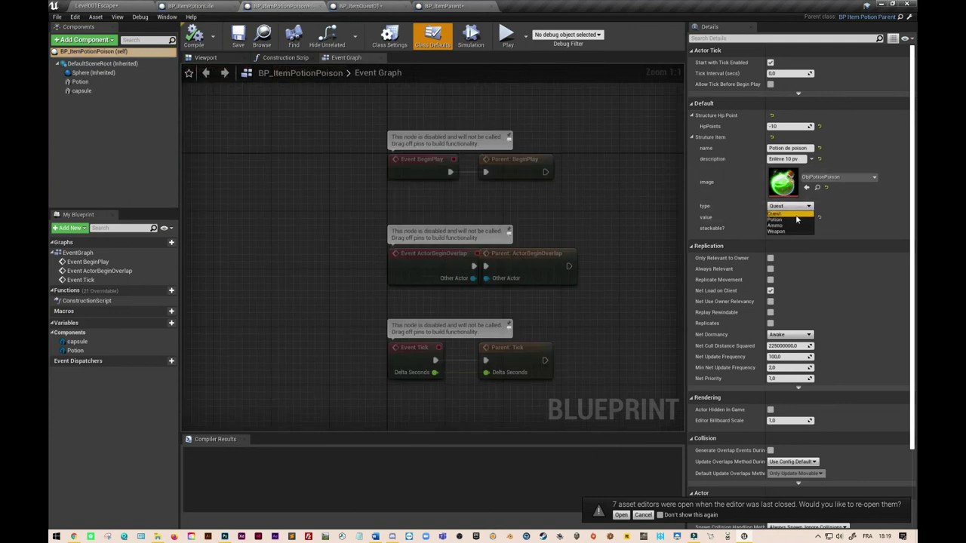
pyautogui.click(788, 220)
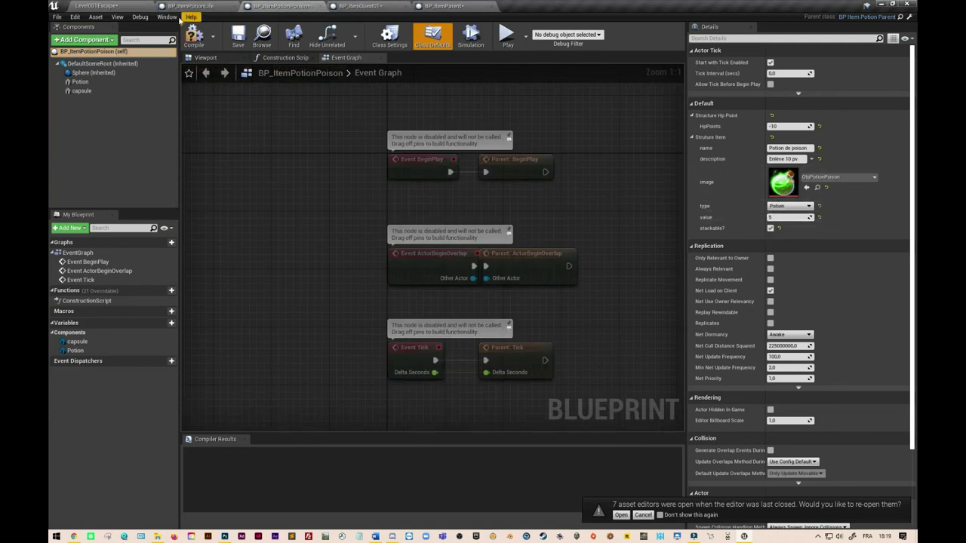
pyautogui.click(194, 36)
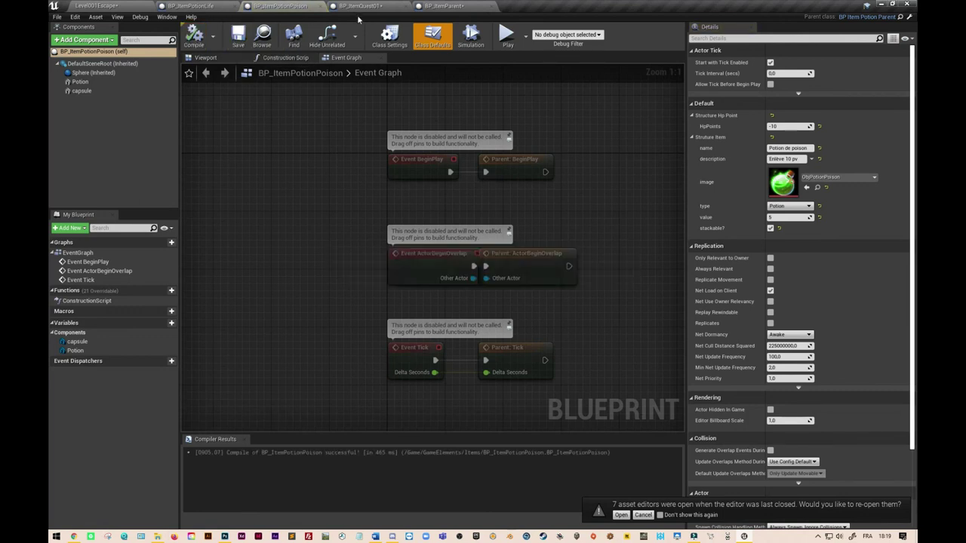
pyautogui.click(362, 6)
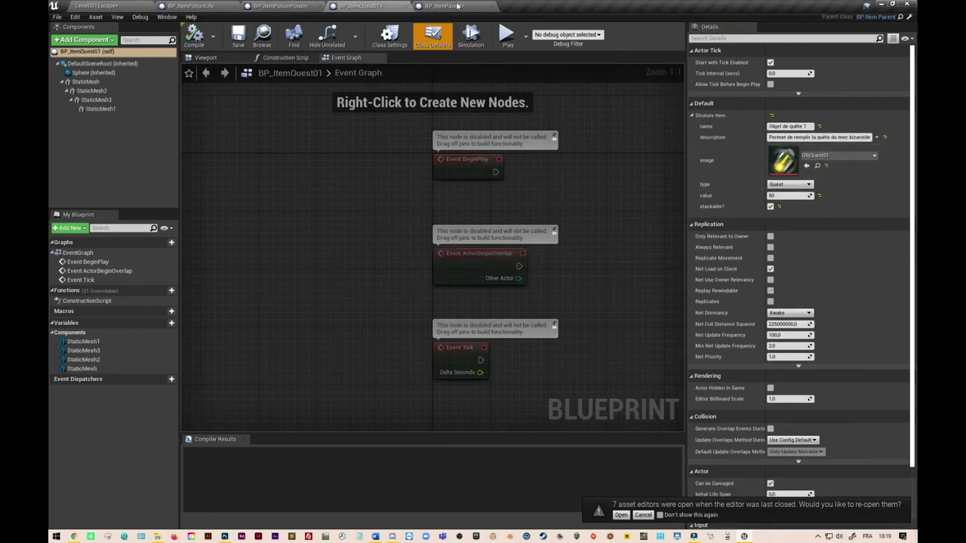
pyautogui.click(457, 6)
# Save the Level001Escape map and all modified item blueprints
pyautogui.click(107, 6)
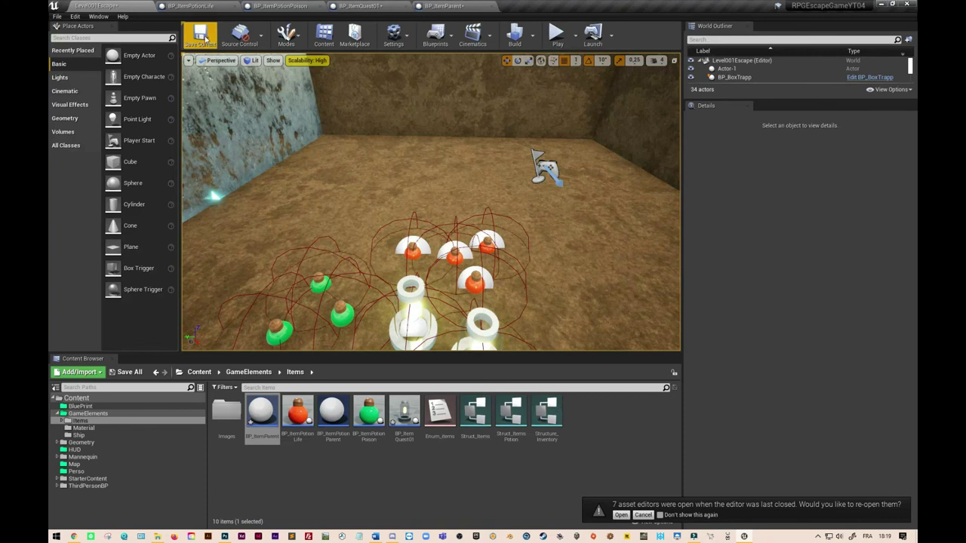
pyautogui.click(203, 40)
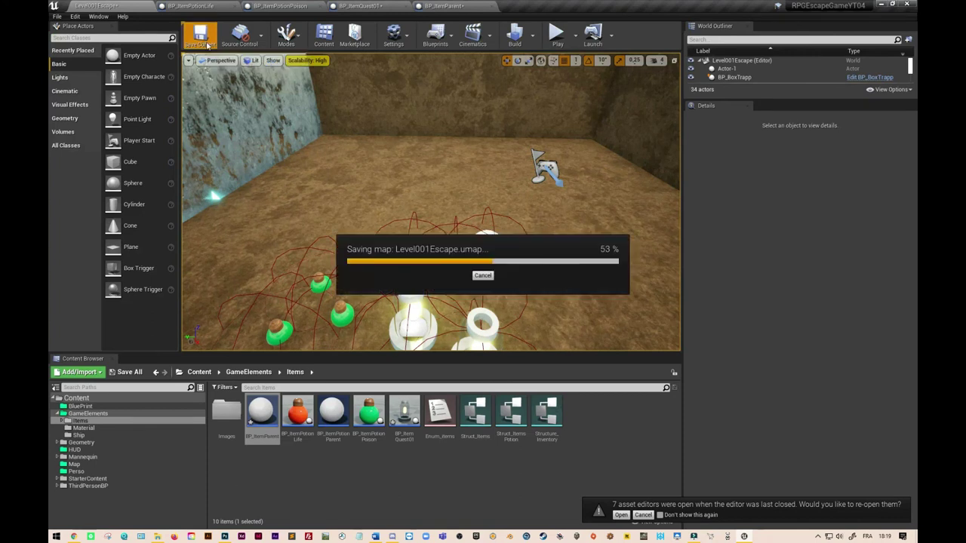
pyautogui.click(132, 373)
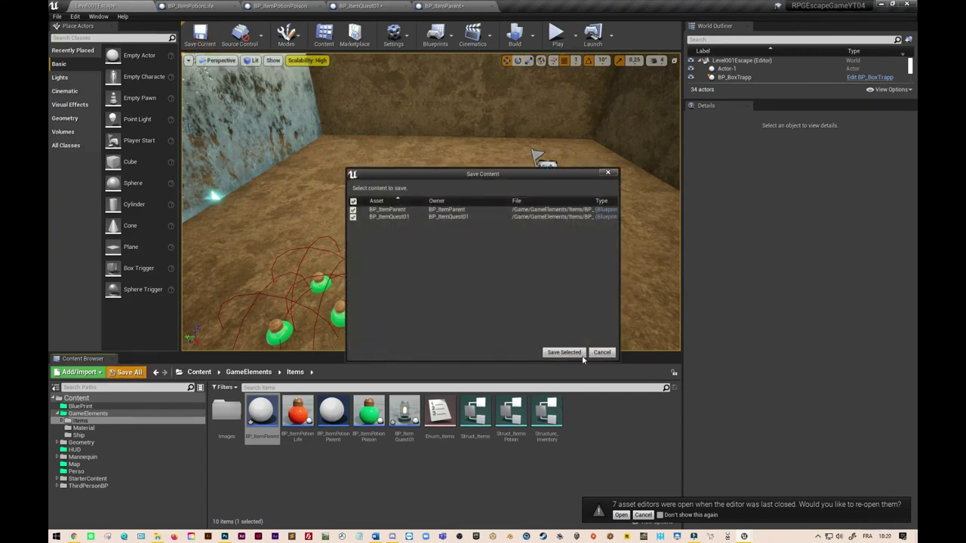
pyautogui.click(579, 354)
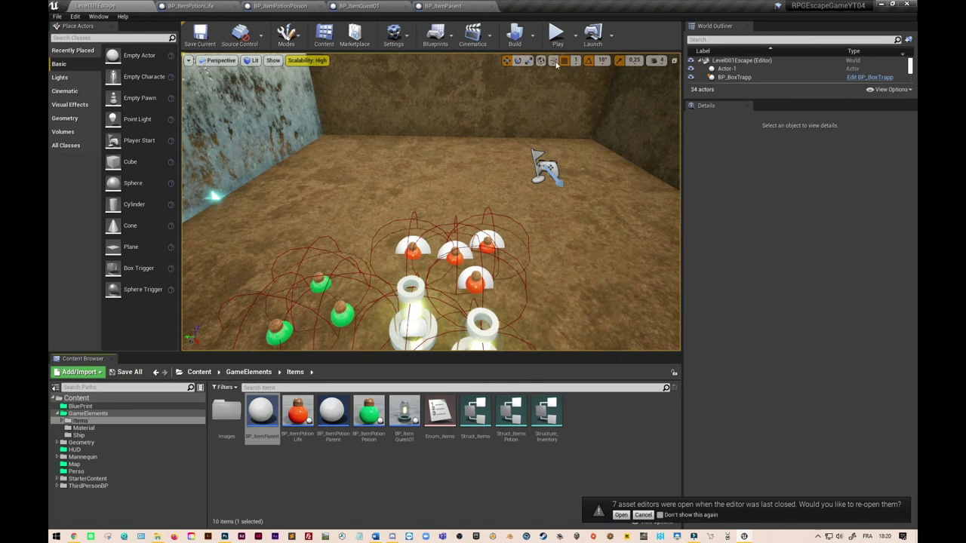
# Playtest, collect potions, and use Potion de vie from the inventory so it disappears
pyautogui.click(557, 34)
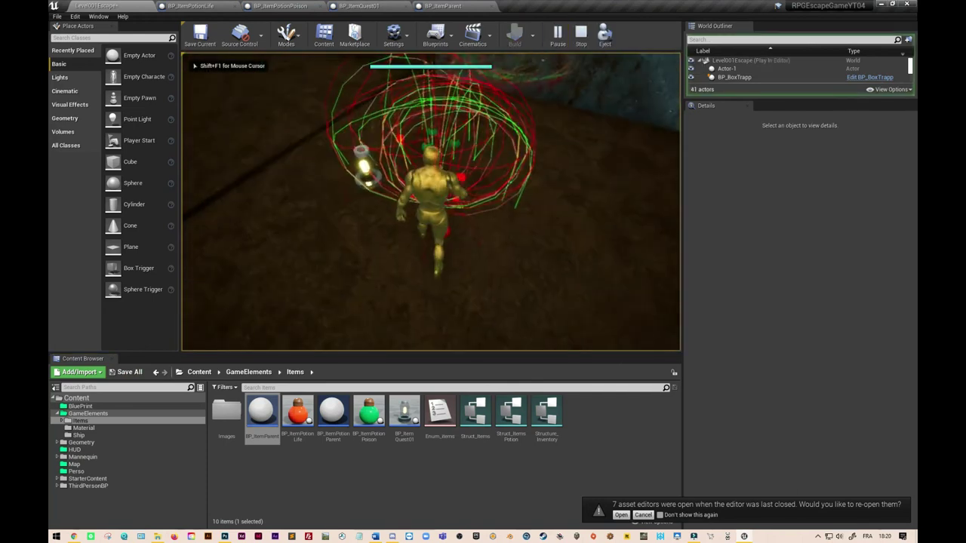
pyautogui.press('w')
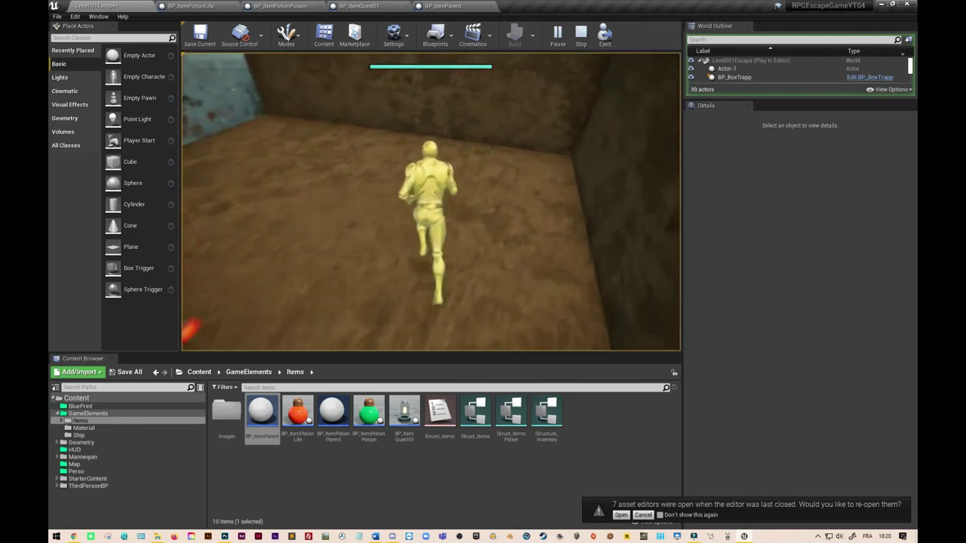
pyautogui.press('i')
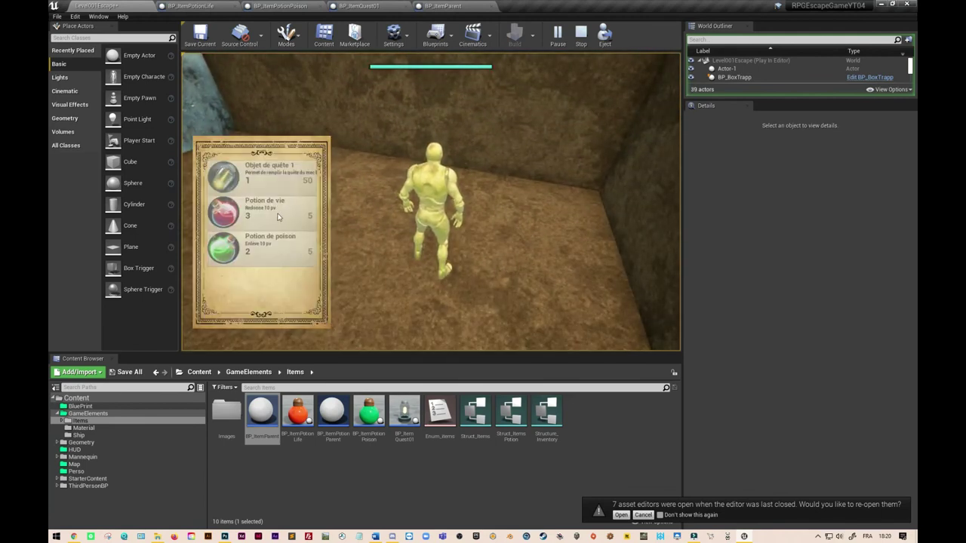
pyautogui.click(248, 216)
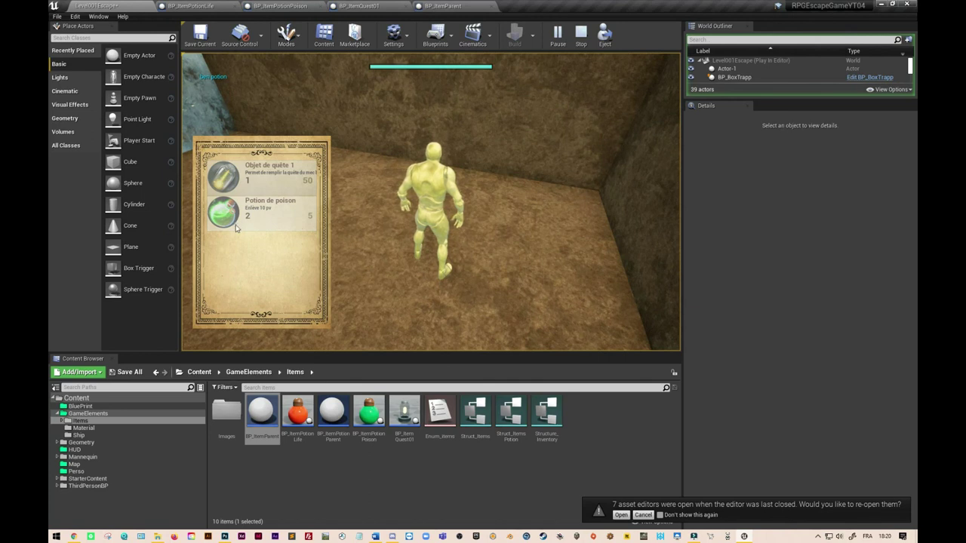